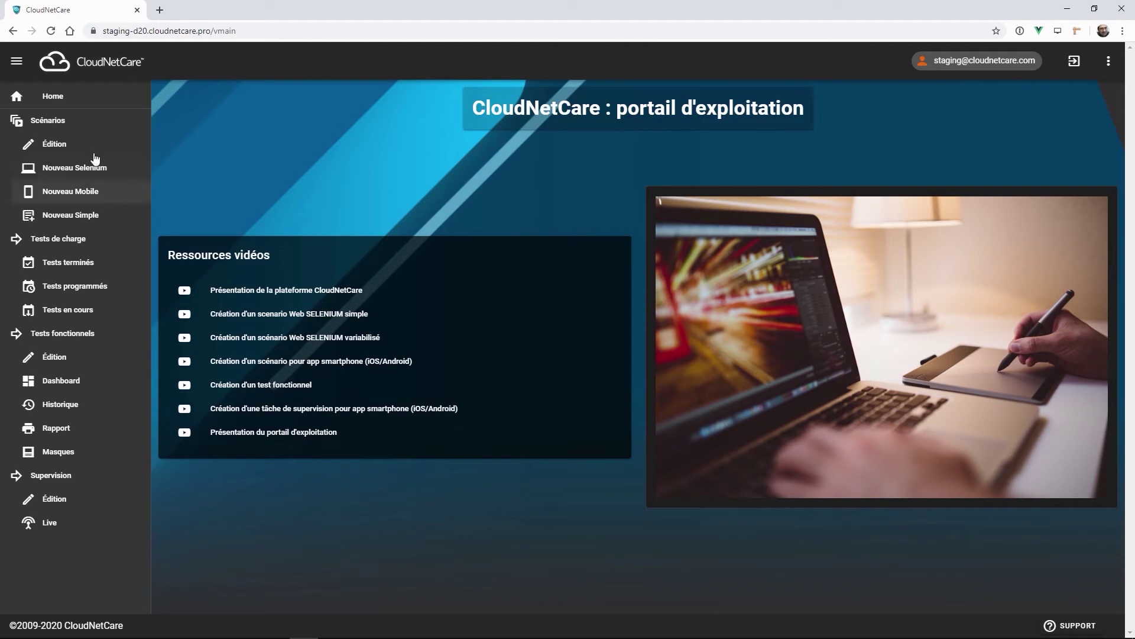
Open the Skateboardshop Mobile APP BRUT scenario and view the screen captures of its product page and cart steps.
left_click(50, 124)
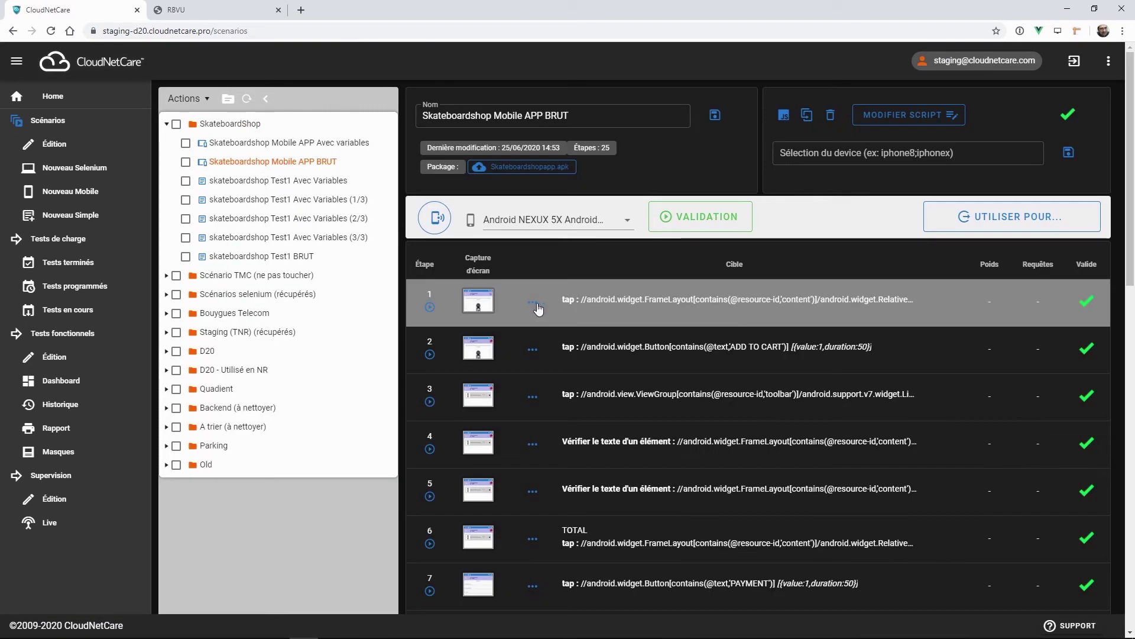
left_click(619, 300)
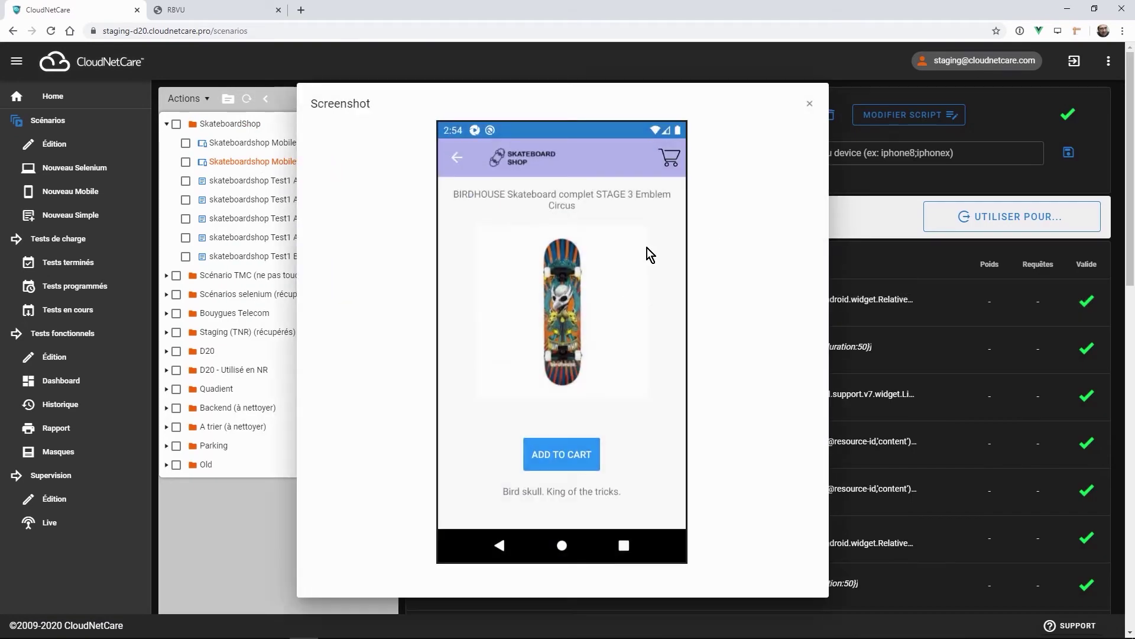
left_click(809, 103)
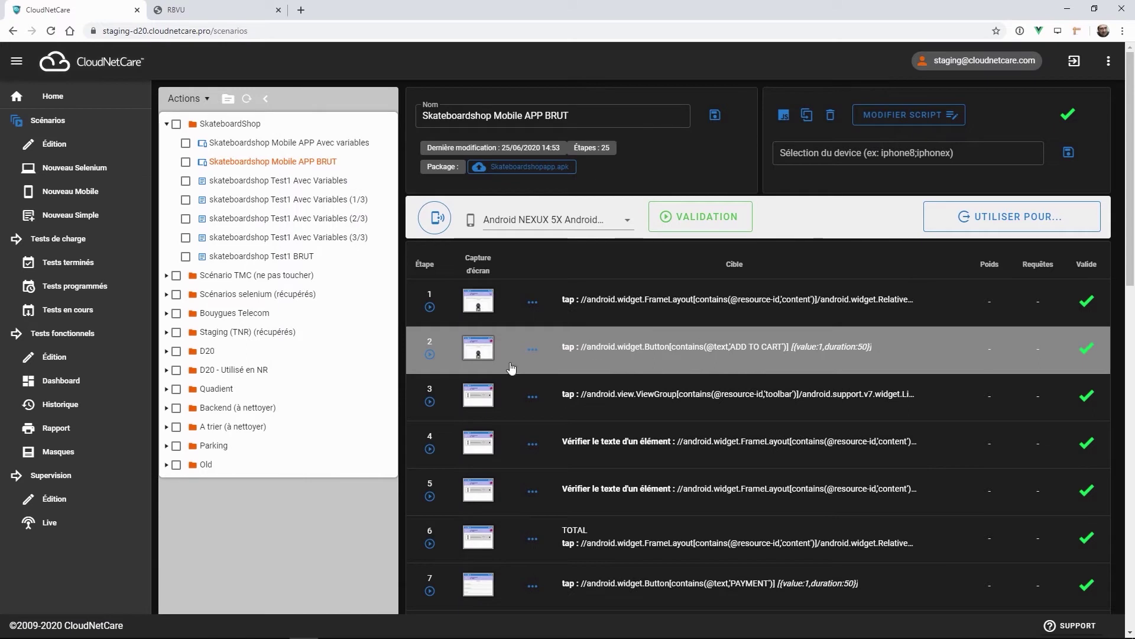
left_click(479, 397)
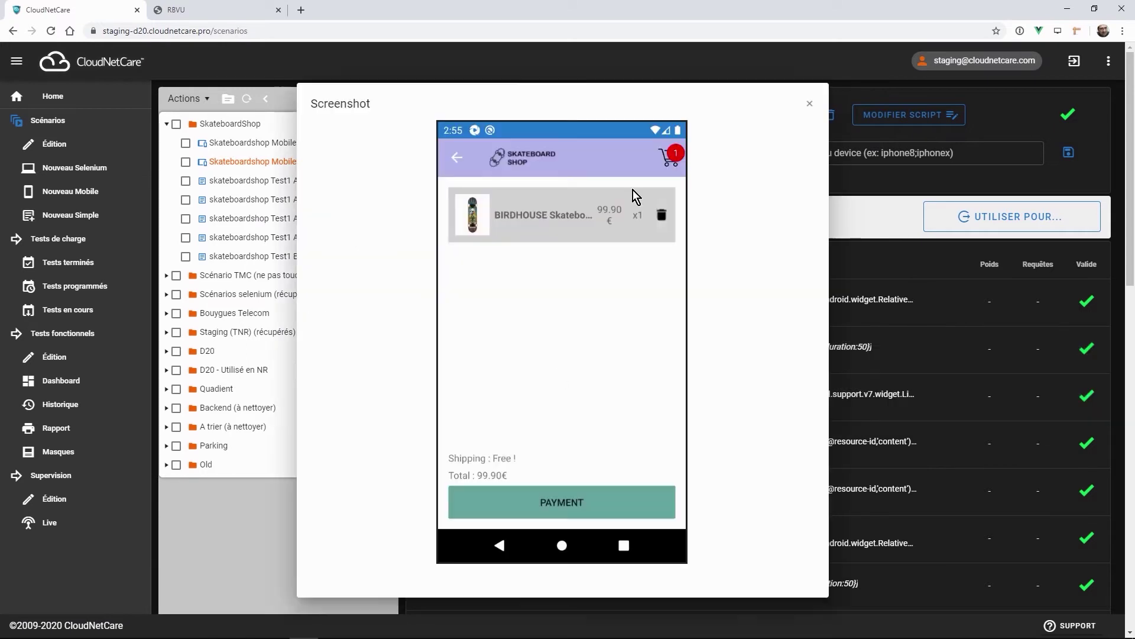
left_click(809, 105)
View the screen captures of the contact form step and the Payment OK check in the scenario.
scroll(722, 357, "down", 4)
left_click(507, 357)
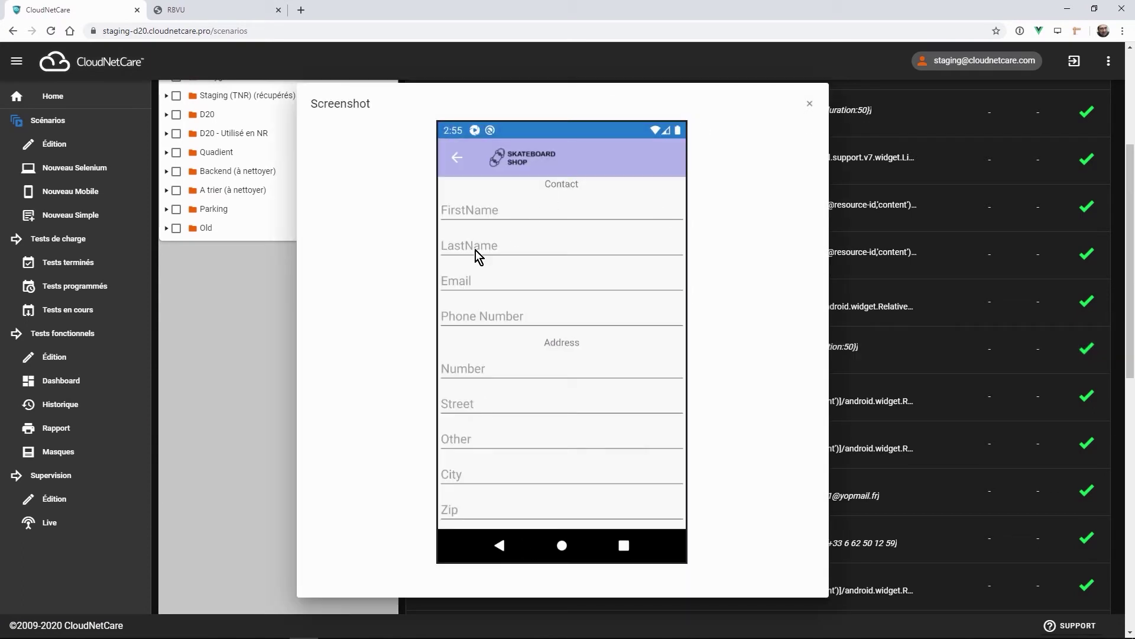
left_click(809, 104)
scroll(762, 242, "down", 8)
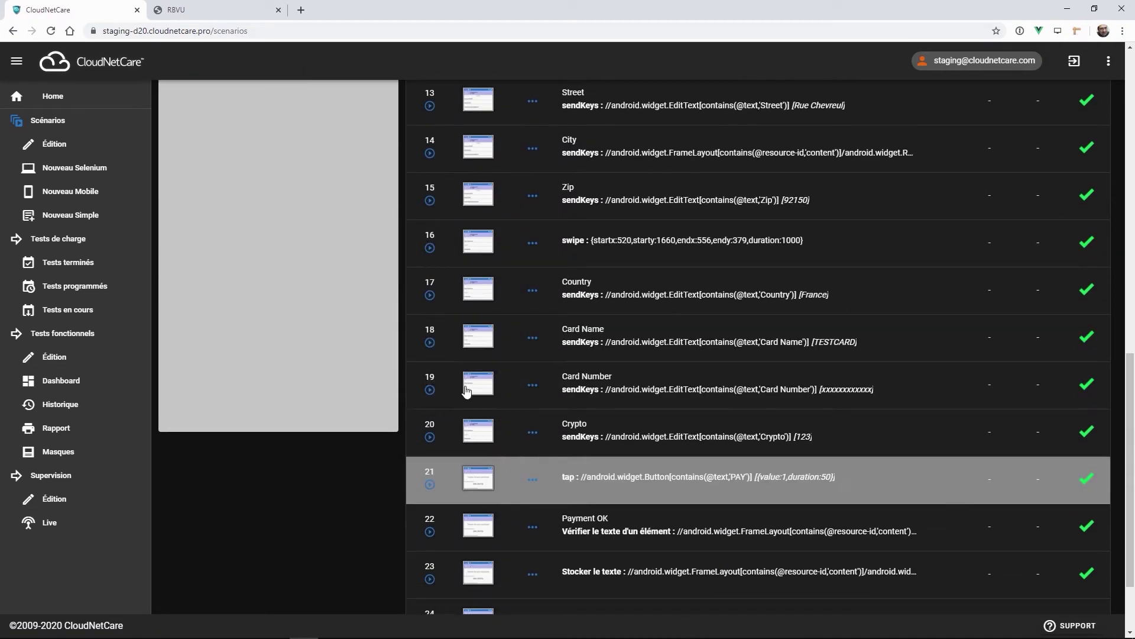
left_click(494, 526)
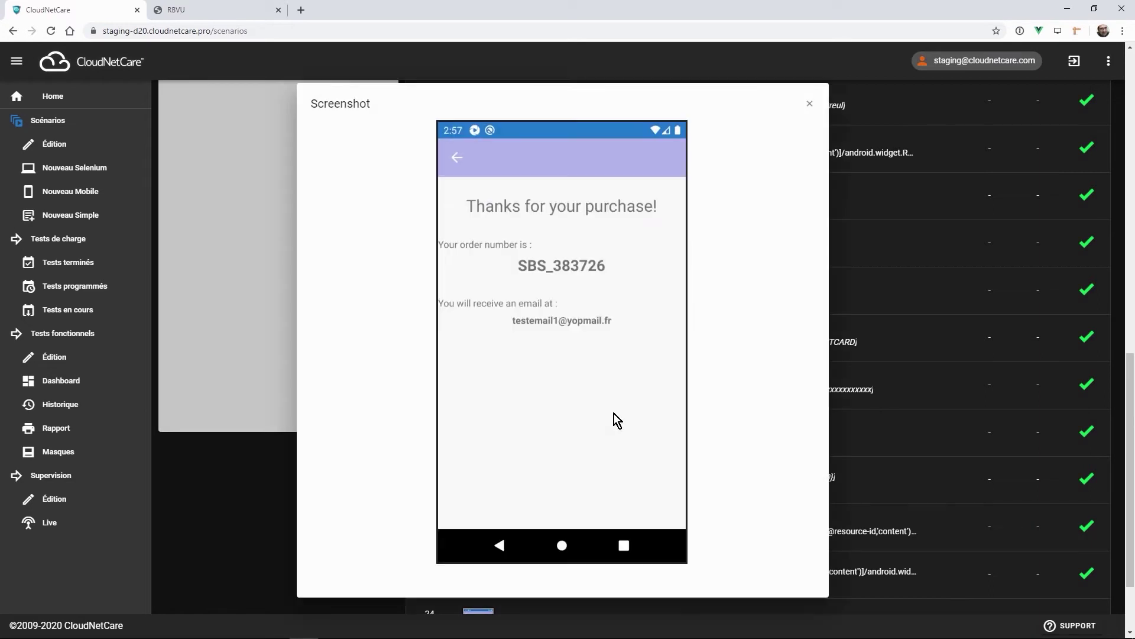
left_click(811, 105)
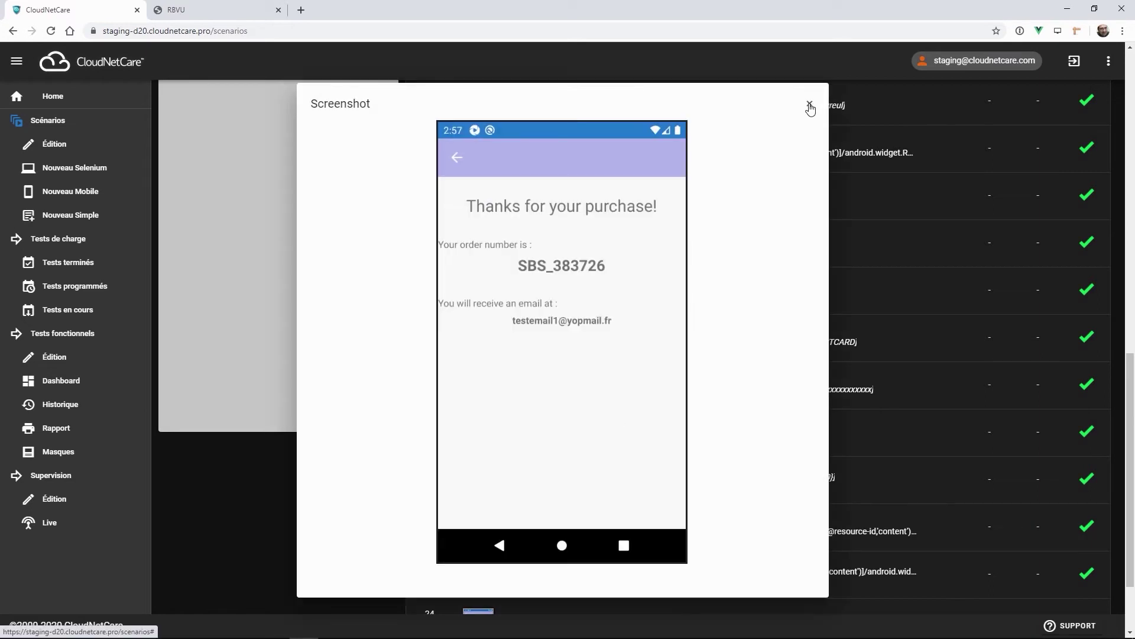
Review the scenario's form-filling and payment steps through to the end, and view the capture of the out_PaymentID Echo step.
scroll(737, 230, "up", 8)
scroll(734, 225, "down", 8)
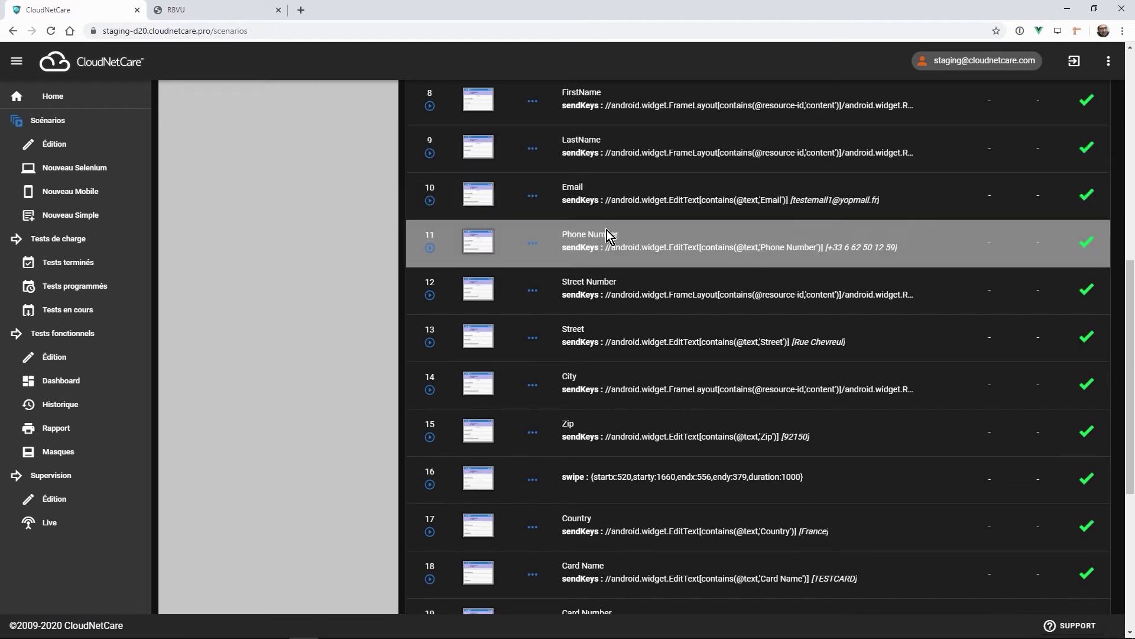
scroll(615, 383, "down", 1)
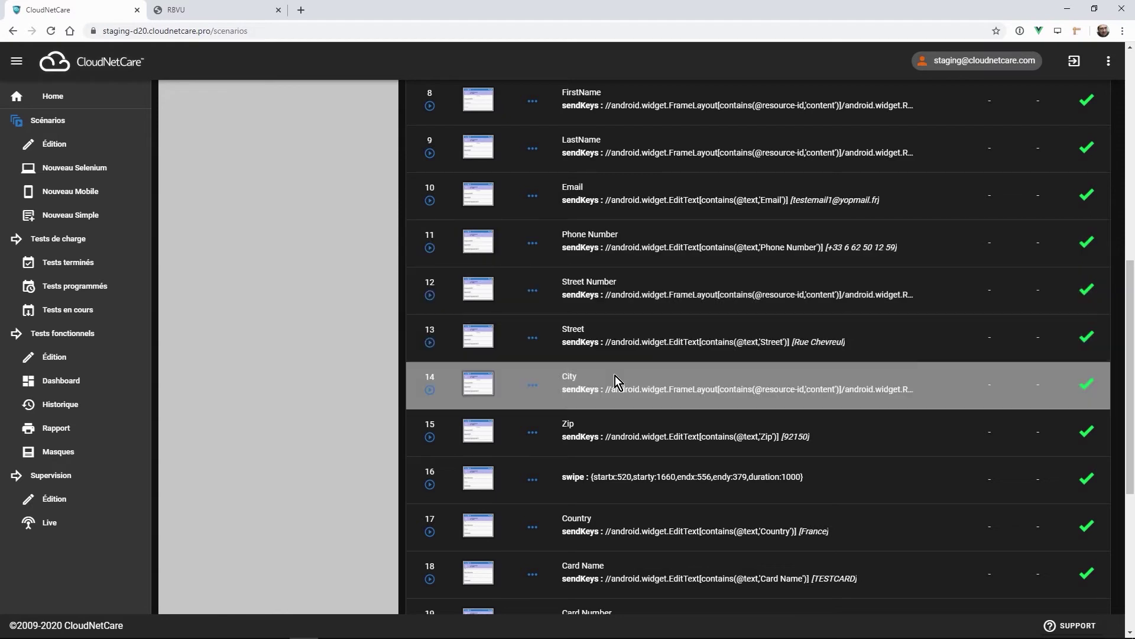
scroll(615, 388, "down", 4)
scroll(617, 408, "down", 2)
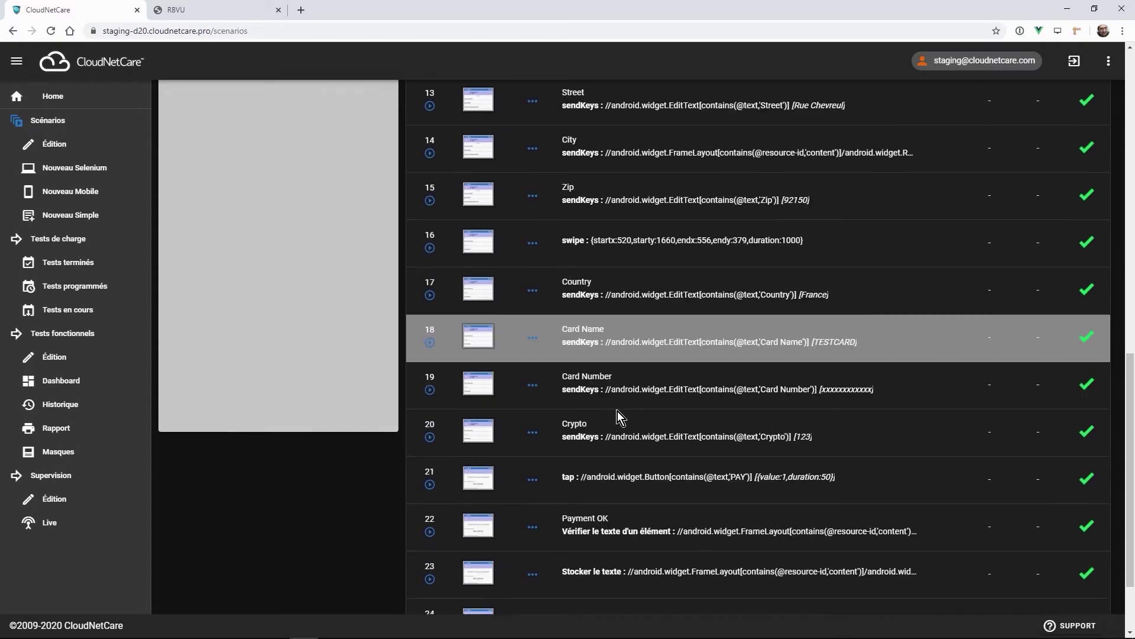
scroll(616, 416, "down", 1)
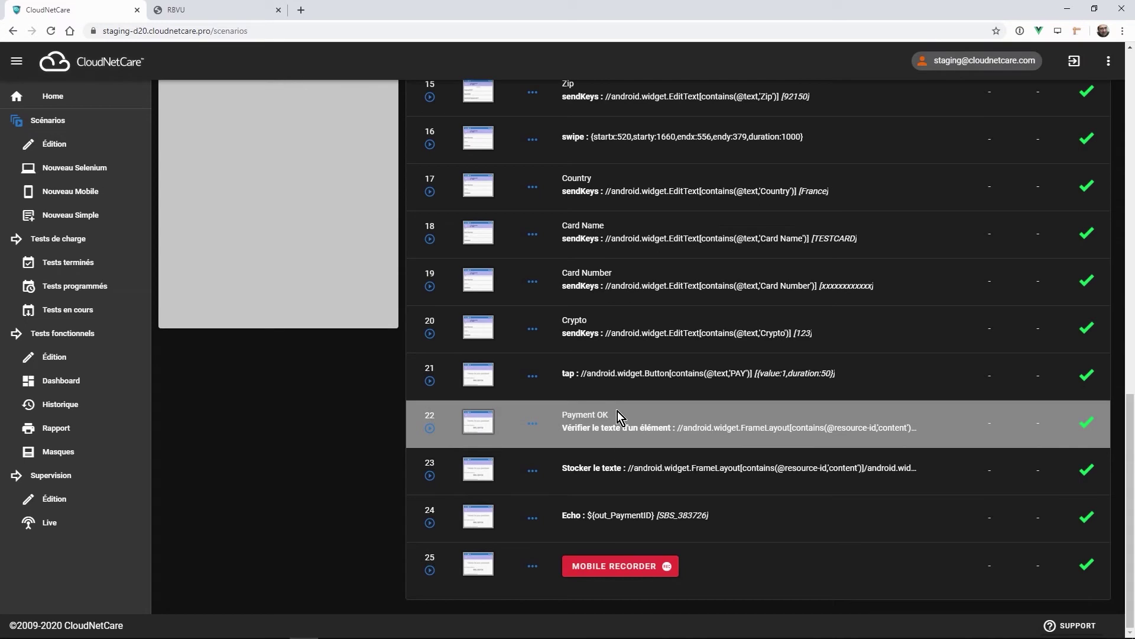
left_click(486, 512)
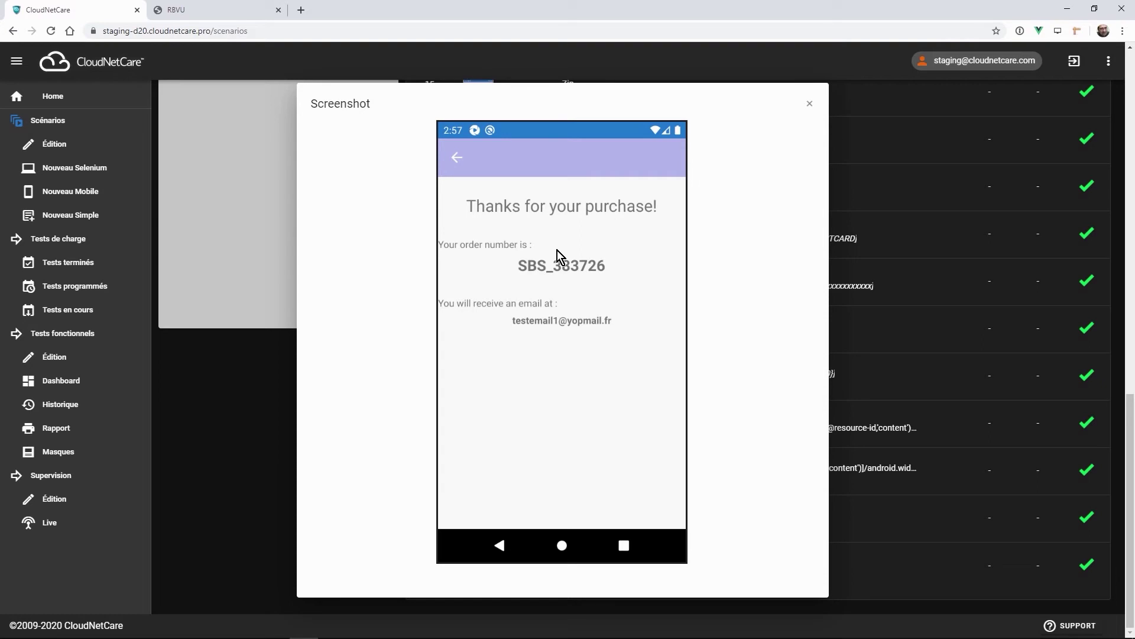
left_click(809, 104)
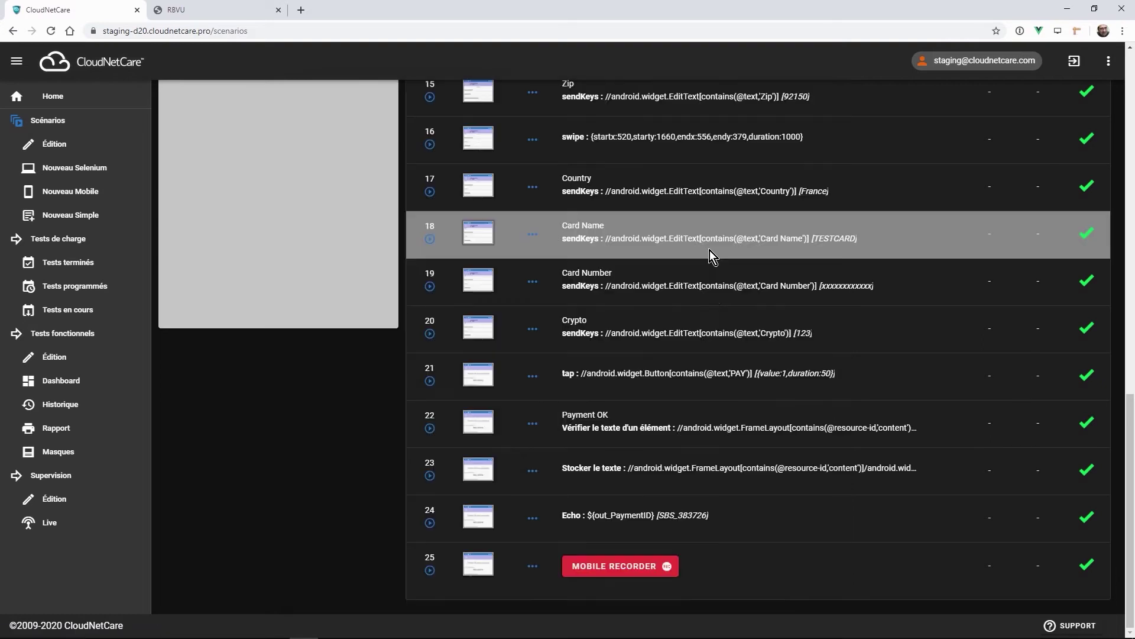
Set the FirstName step's value to ${in_FirstName,PrenomTEST} and save the step.
scroll(710, 255, "up", 7)
scroll(710, 250, "up", 6)
scroll(709, 250, "down", 5)
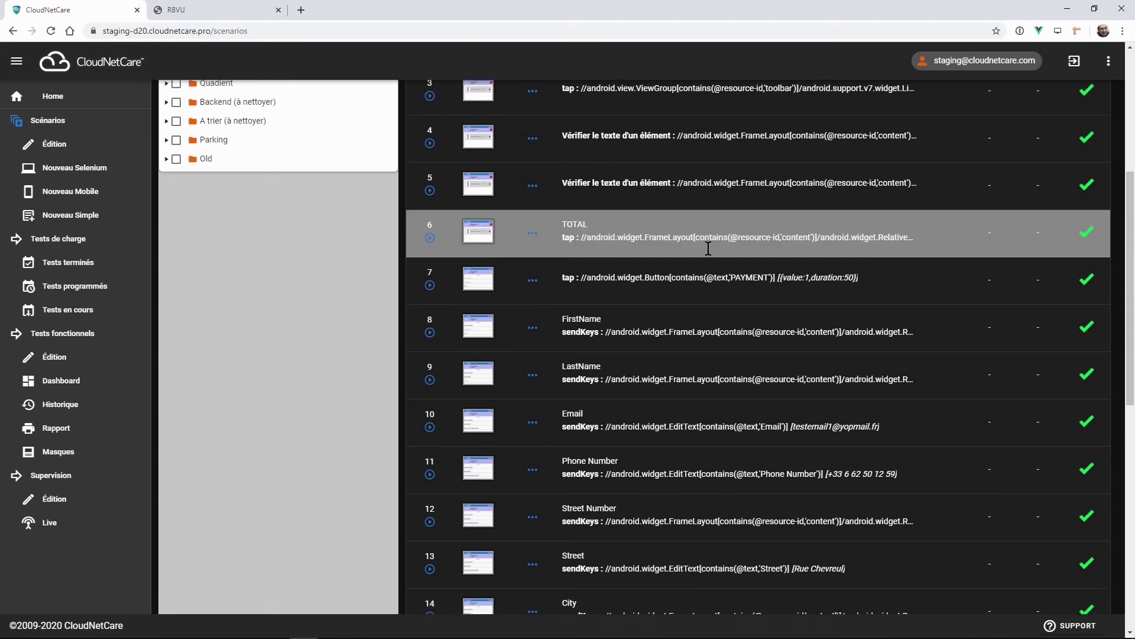
scroll(707, 248, "up", 5)
scroll(708, 249, "down", 3)
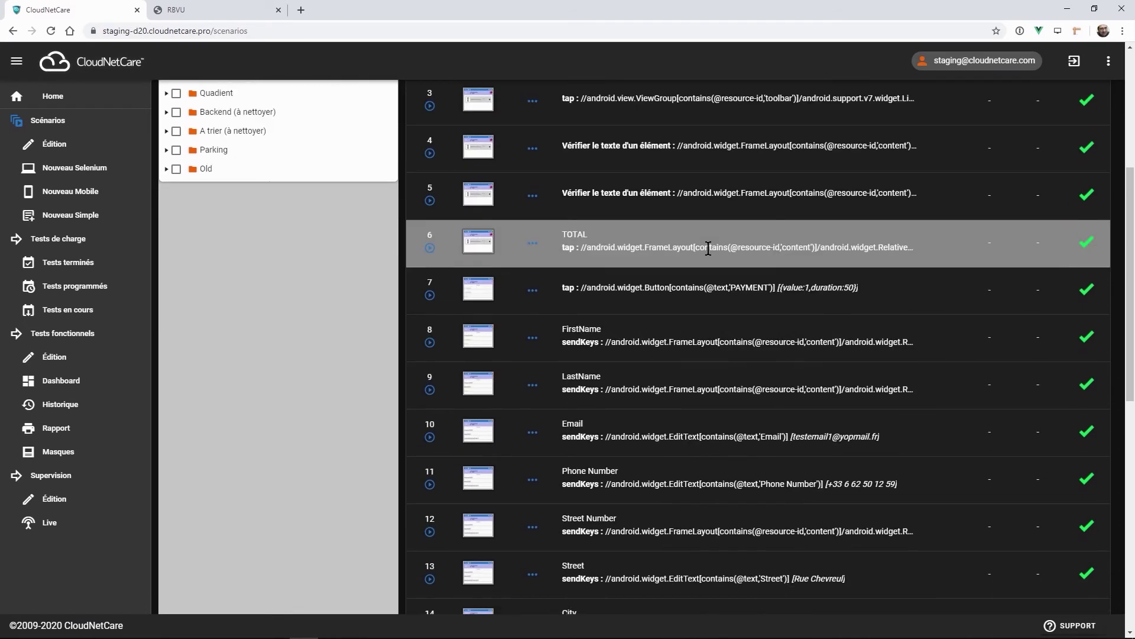
scroll(708, 249, "down", 1)
mouse_move(558, 281)
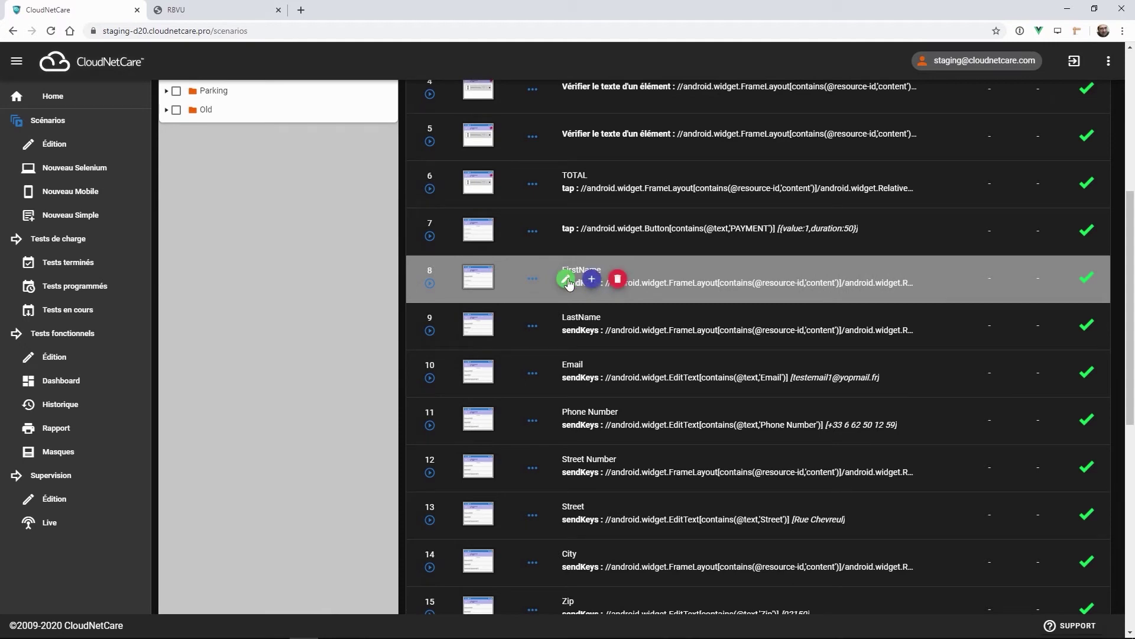
left_click(567, 280)
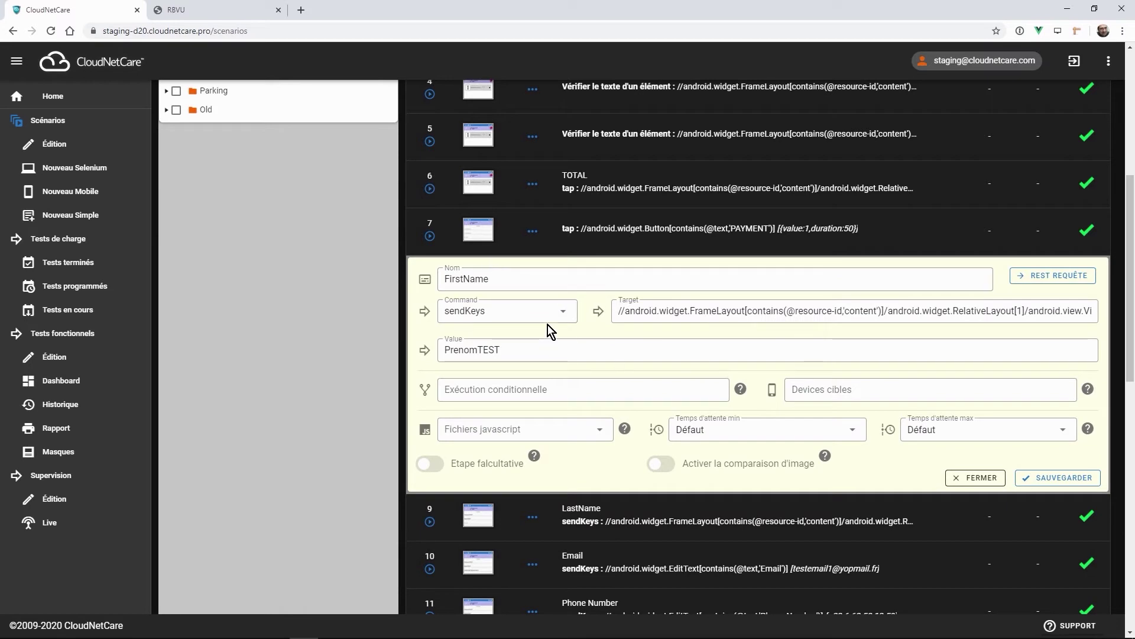
left_click(457, 352)
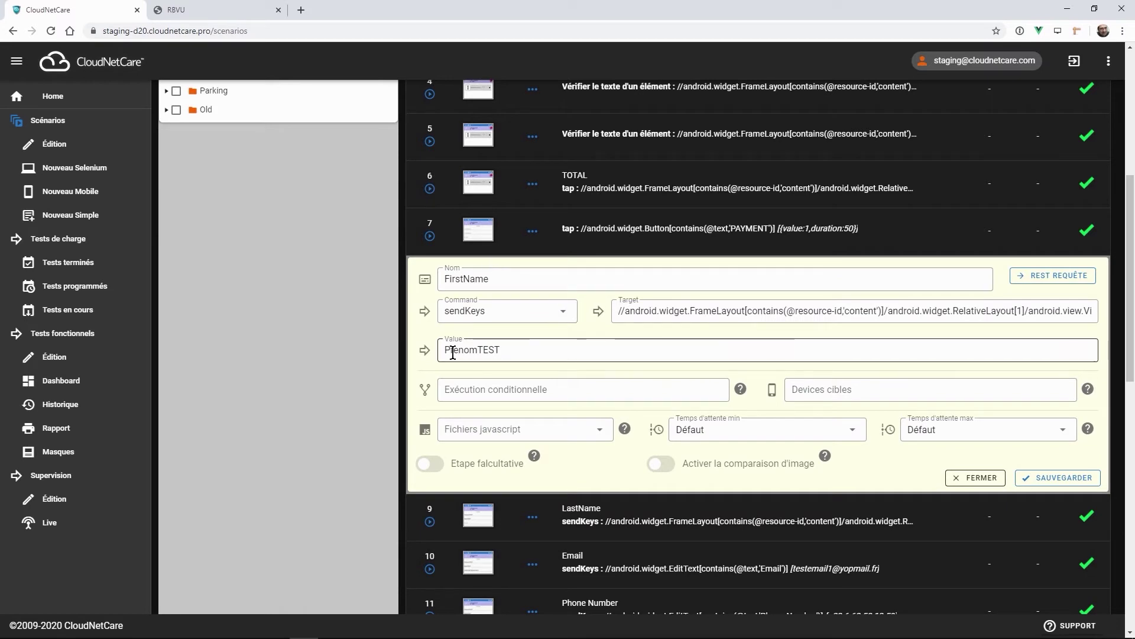
left_click(460, 352)
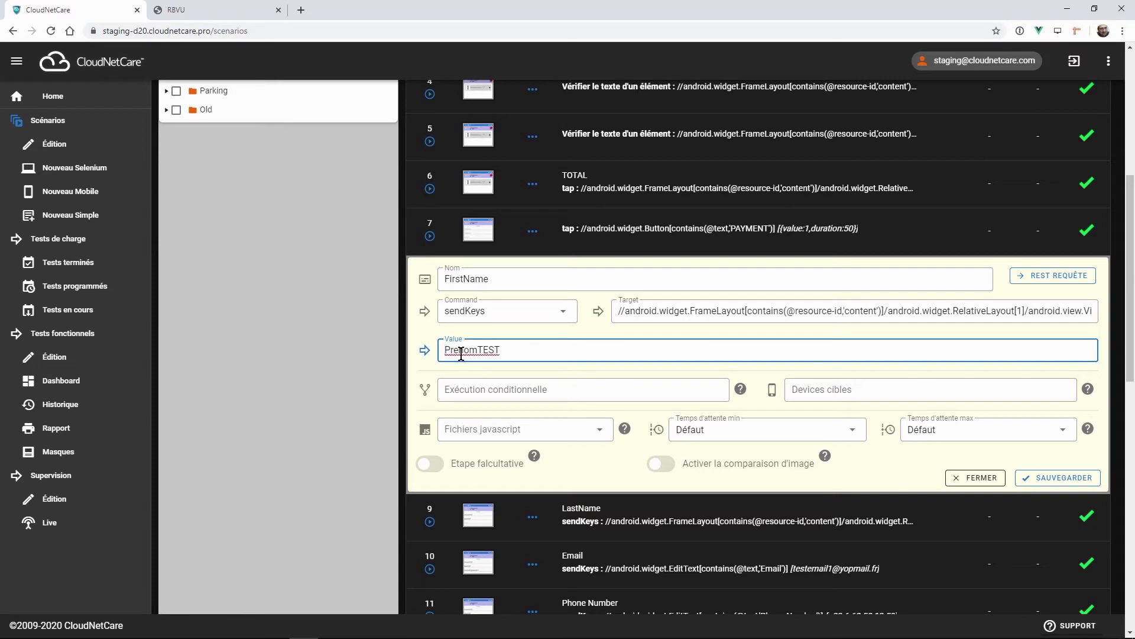
type("${in_FirstName,")
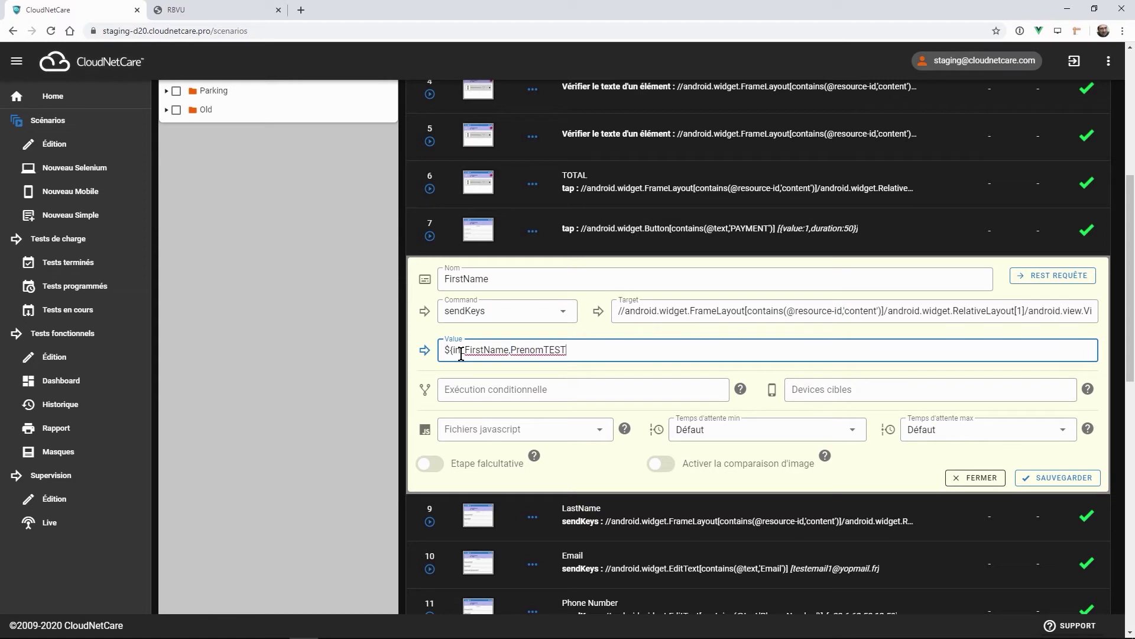
type("}")
left_click(1029, 479)
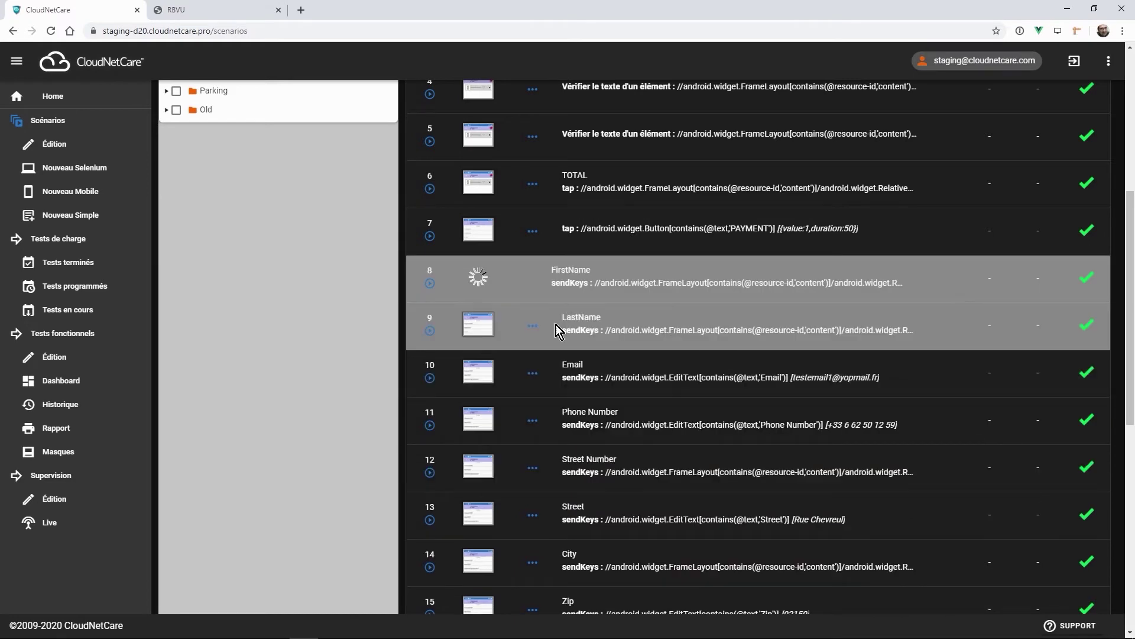
Parameterize the LastName step's value with the variable in_Name, keeping NomTEST as default, and save the step.
mouse_move(525, 331)
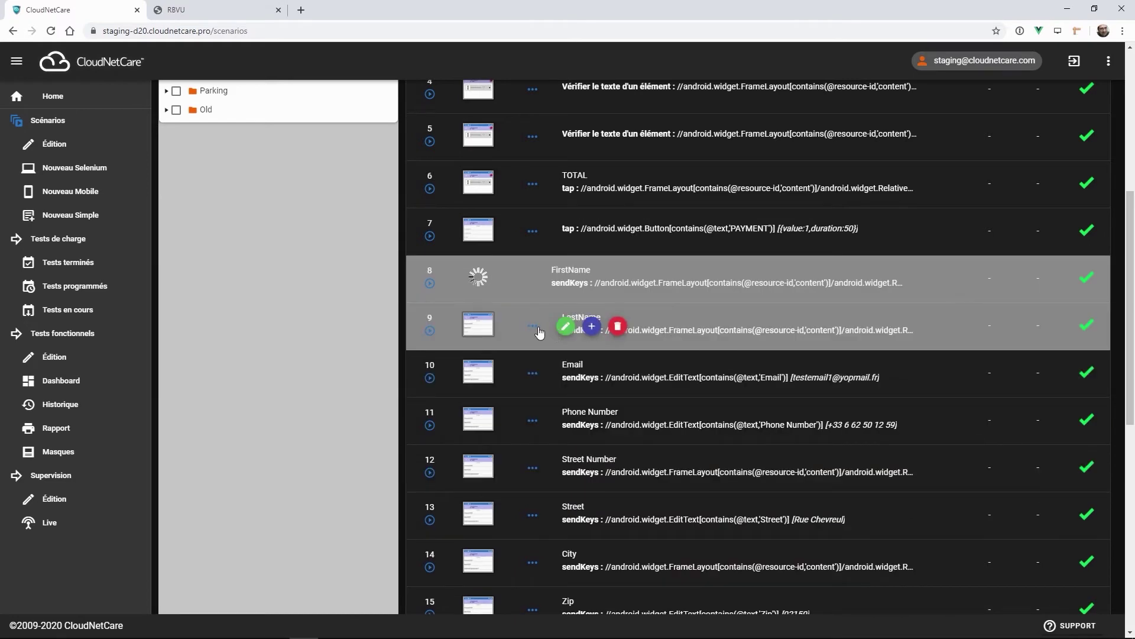
left_click(564, 327)
left_click(466, 401)
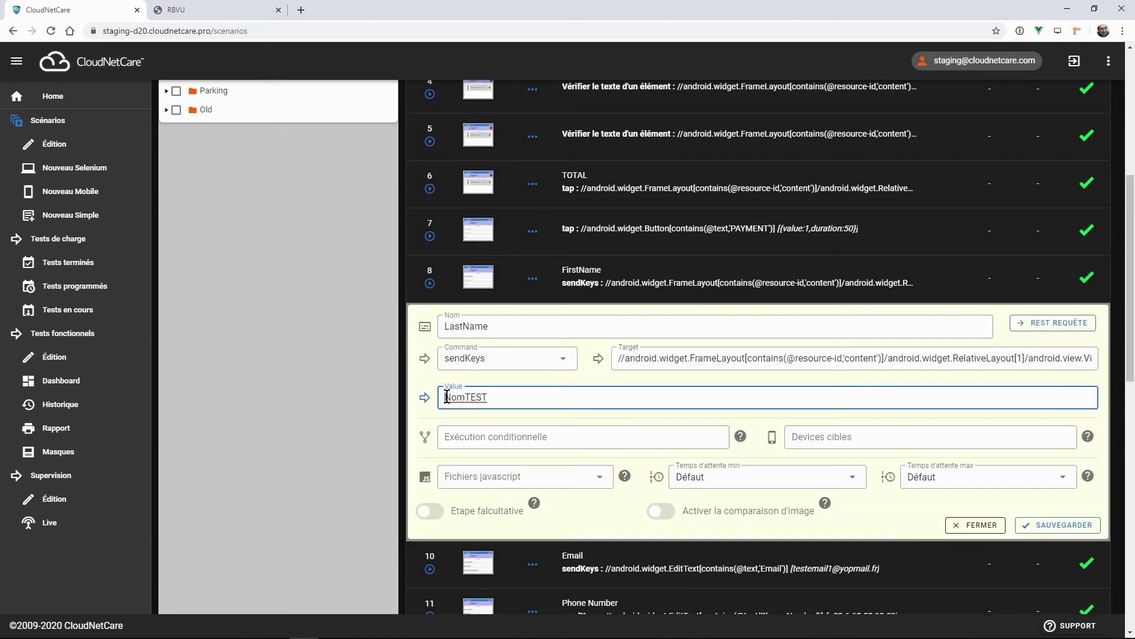
left_click(452, 396)
type("${in_Name,")
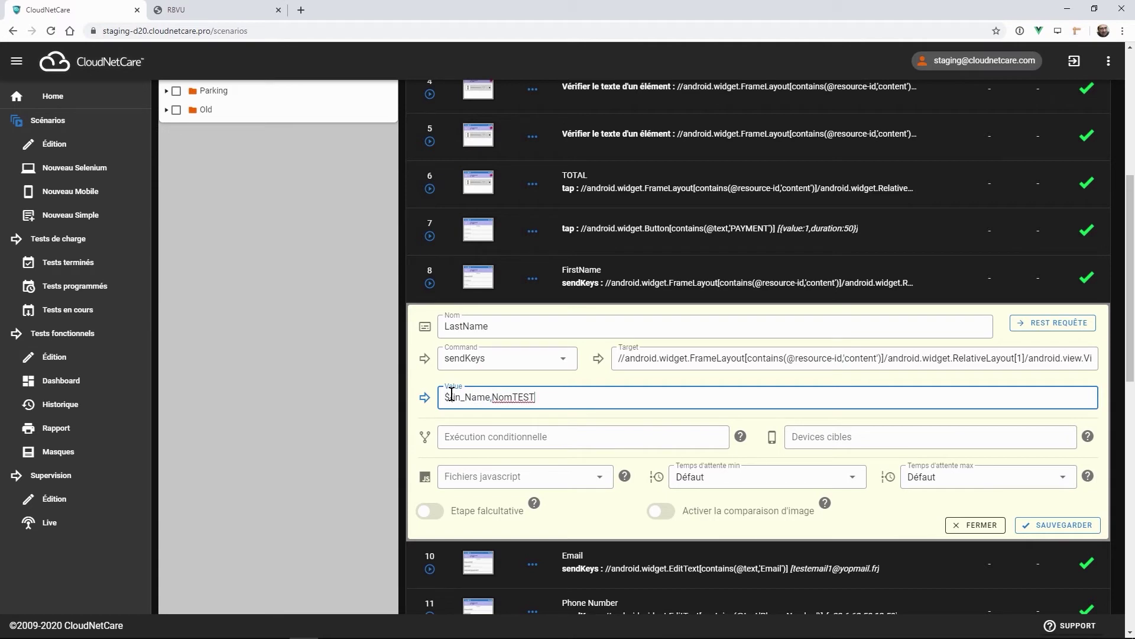
left_click(1031, 526)
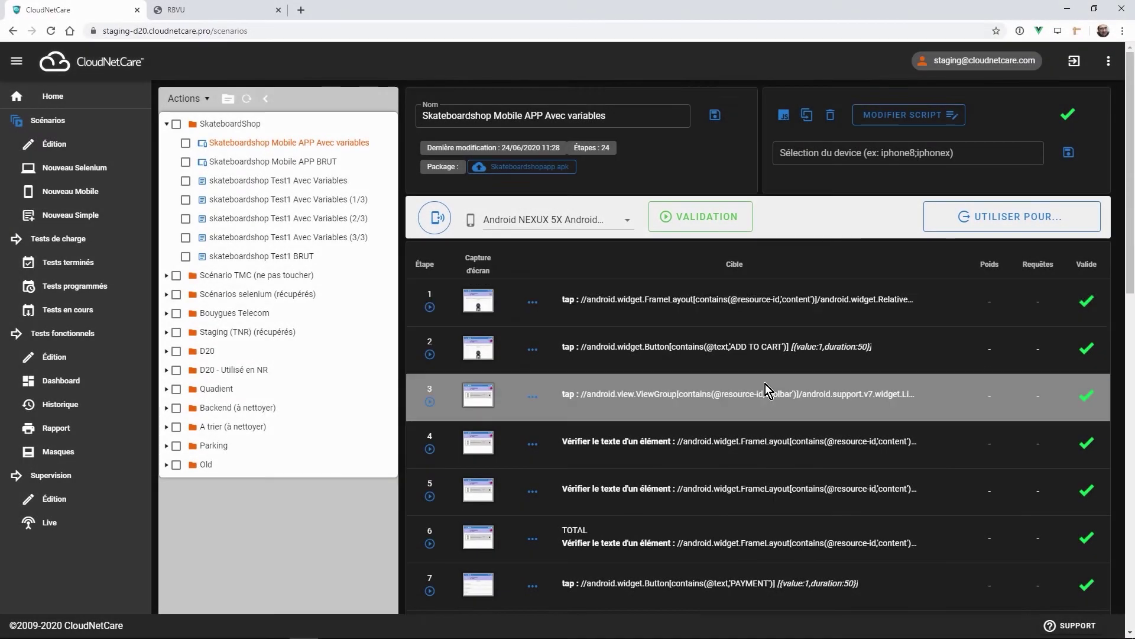
Examine the variables in the steps of Skateboardshop Mobile APP Avec variables, including the Phone Number step's settings.
scroll(767, 385, "down", 3)
scroll(767, 389, "down", 3)
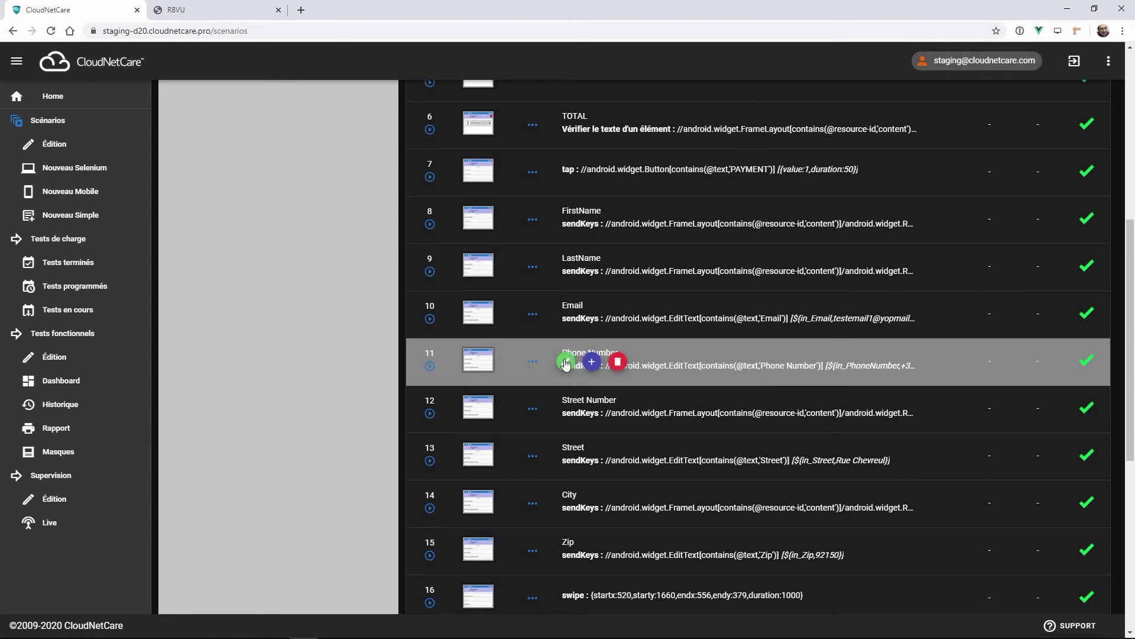
left_click(565, 360)
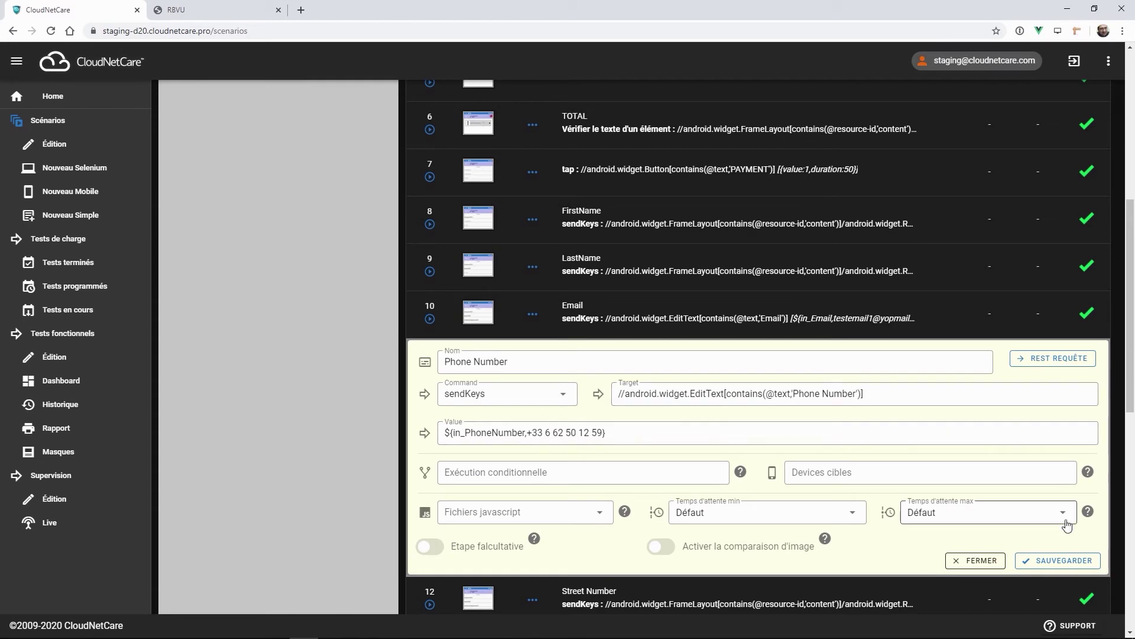
left_click(958, 562)
scroll(848, 362, "down", 5)
scroll(829, 393, "up", 10)
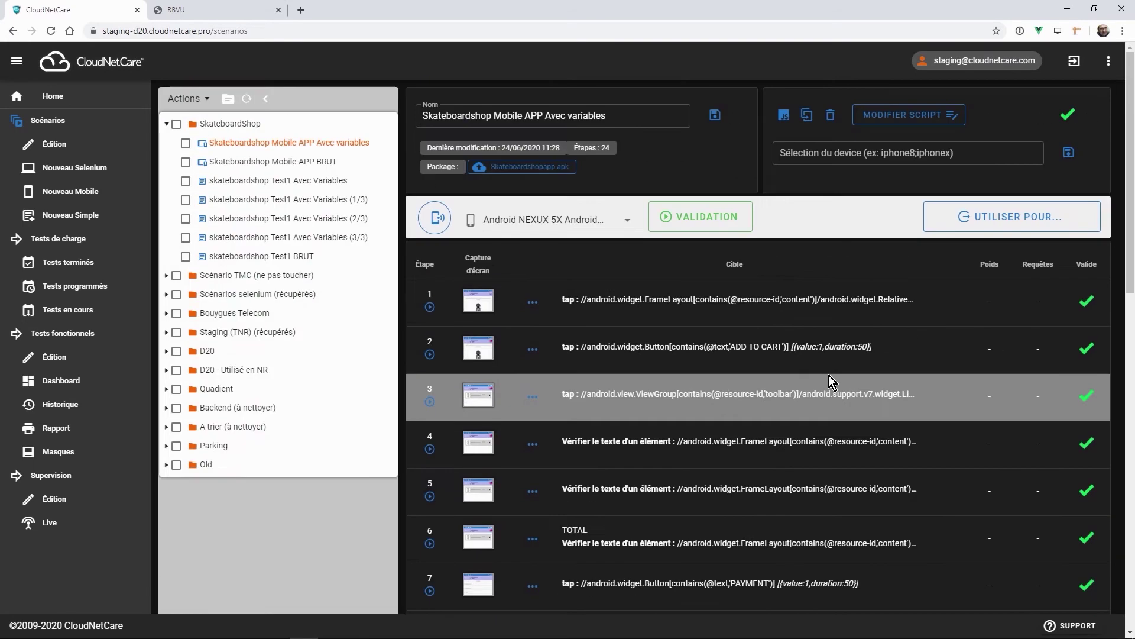
Create a functional test from the scenario and name it Skateboardshop Mobile APP Avec variables 2.
left_click(993, 220)
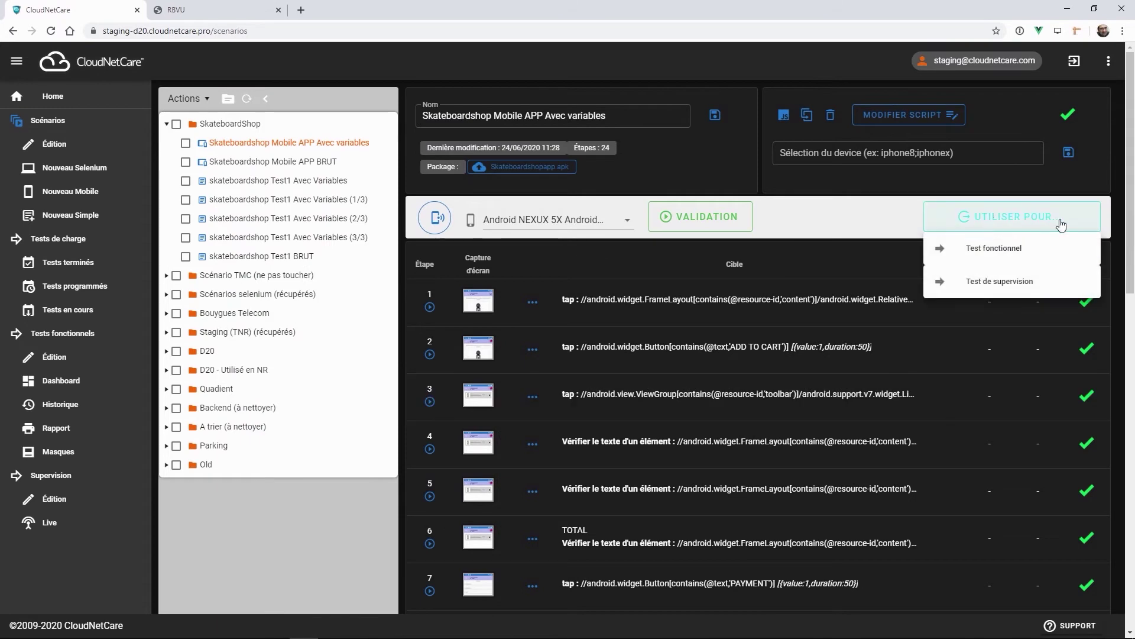
left_click(1005, 249)
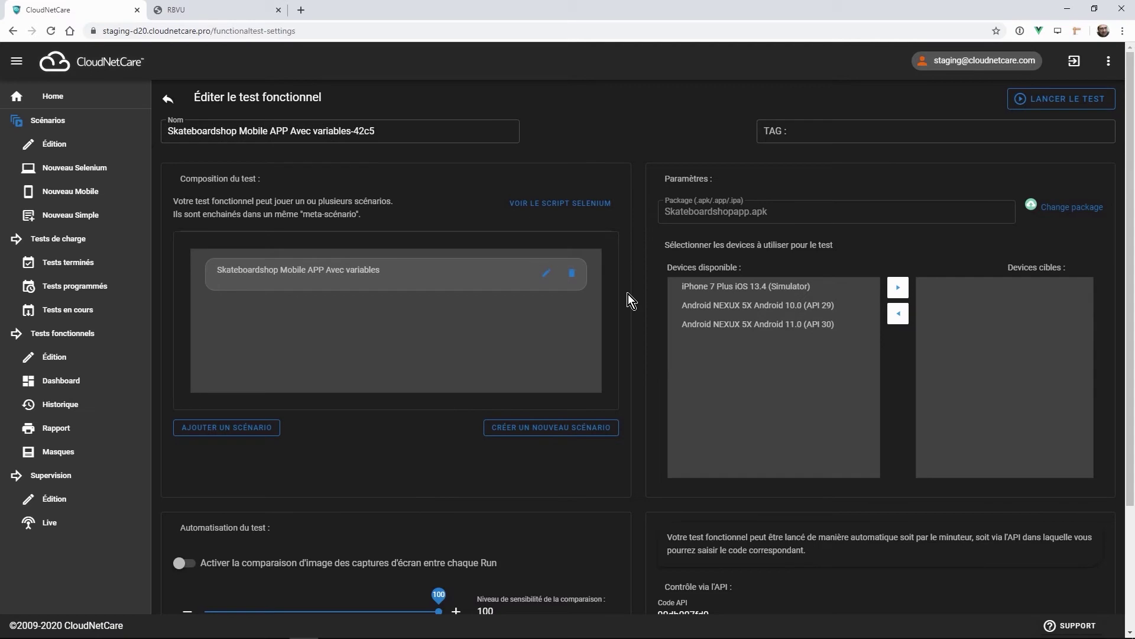
left_click_drag(350, 131, 470, 129)
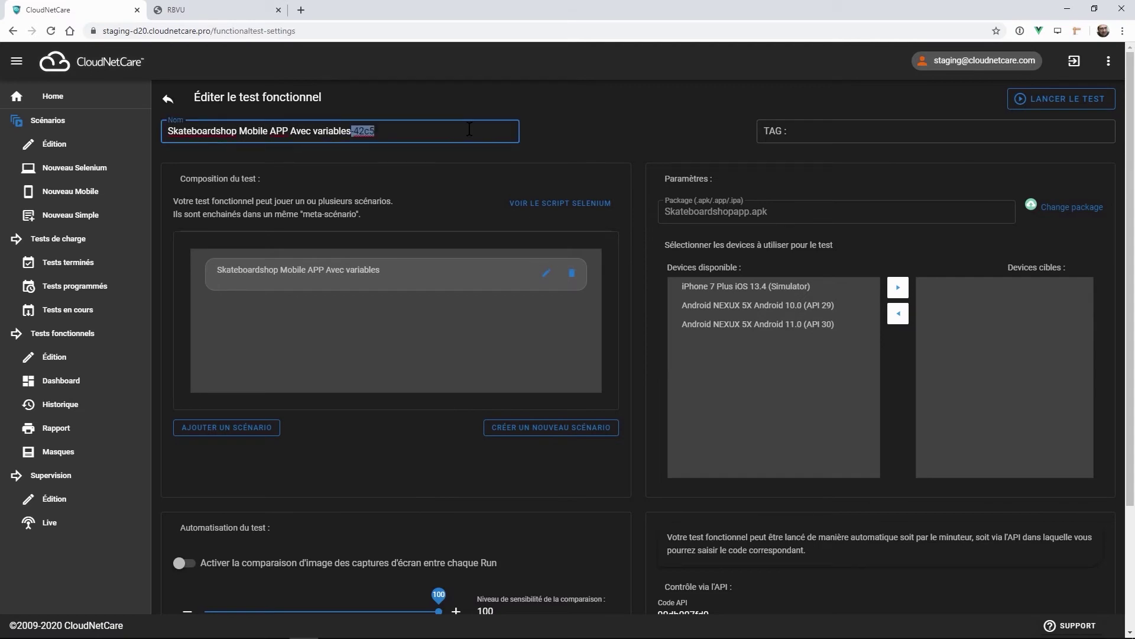
type("2")
Check the existing scenarios that can be added to the functional test, and create a new scenario in its composition.
left_click(228, 430)
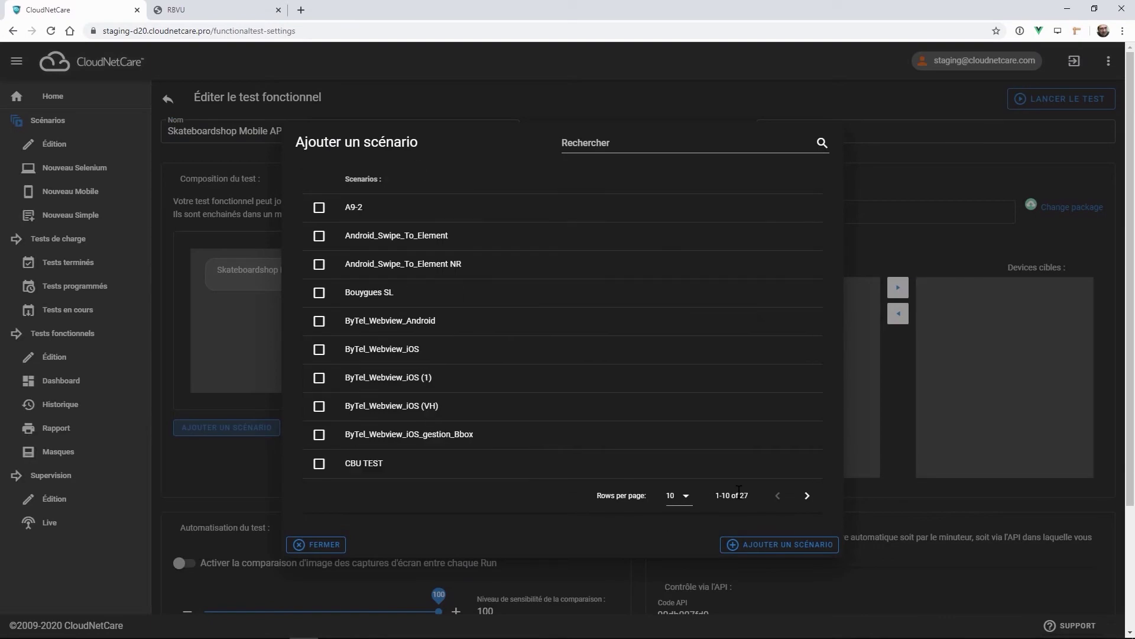
left_click(317, 545)
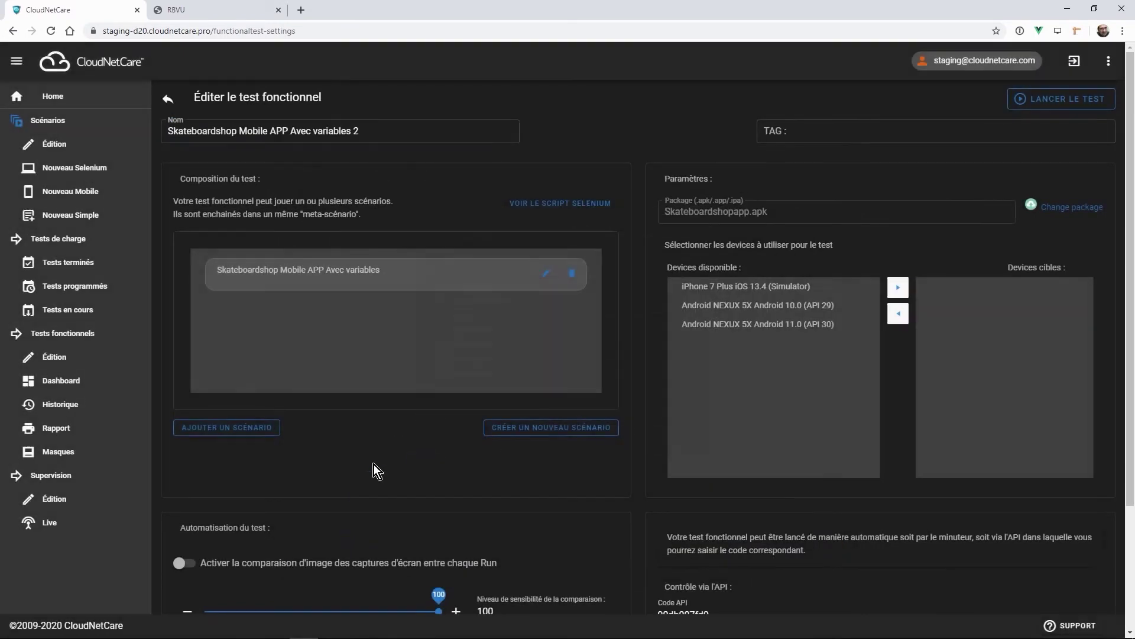
left_click(575, 430)
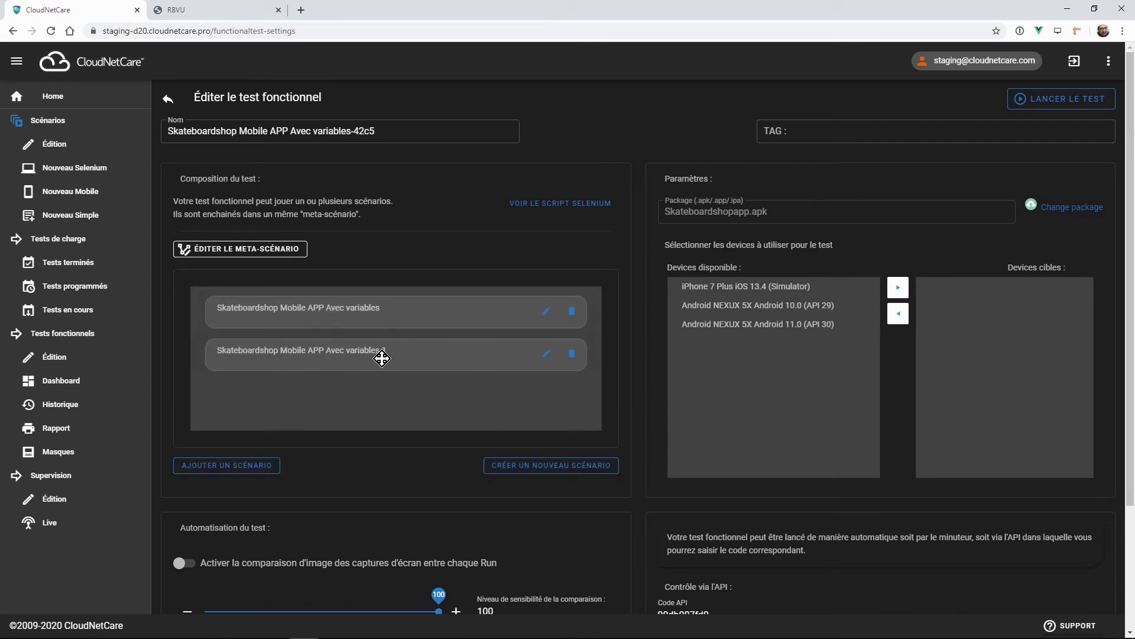
Remove the scenario Skateboardshop Mobile APP Avec variables 1 from the composition and target the Android 10.0 (API 29) and Android 11.0 (API 30) devices.
left_click(572, 354)
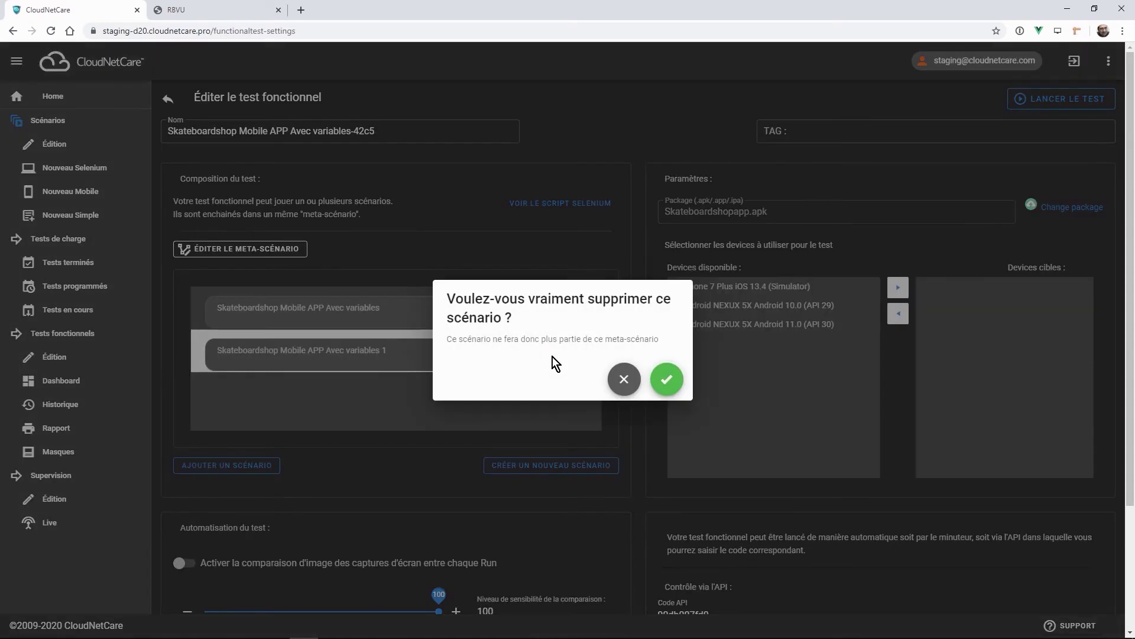
left_click(666, 380)
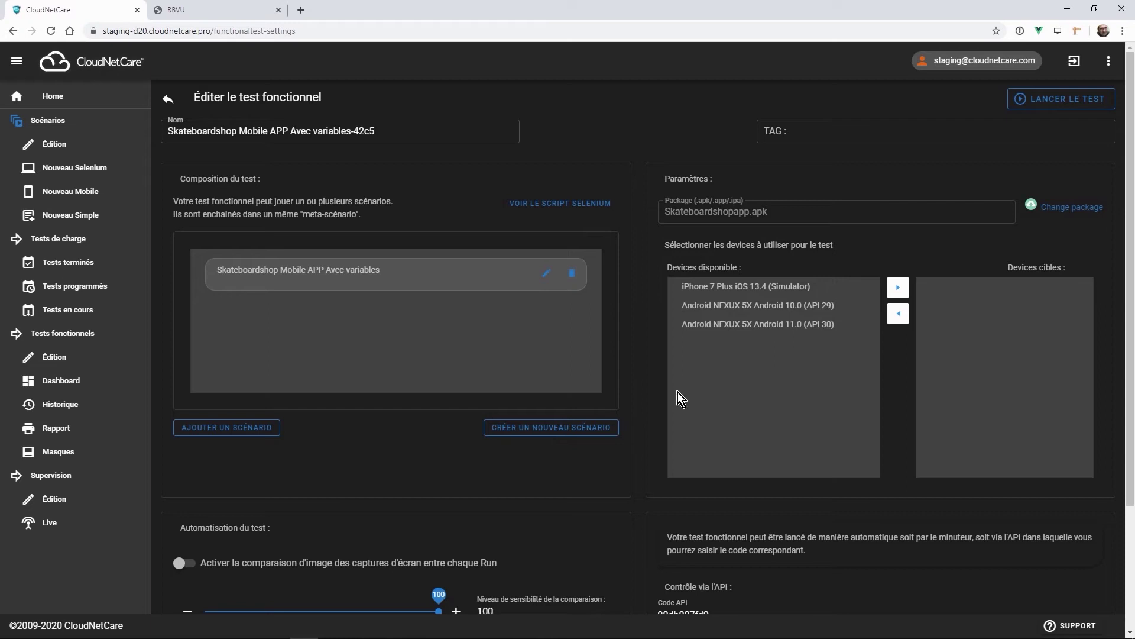
left_click(767, 289)
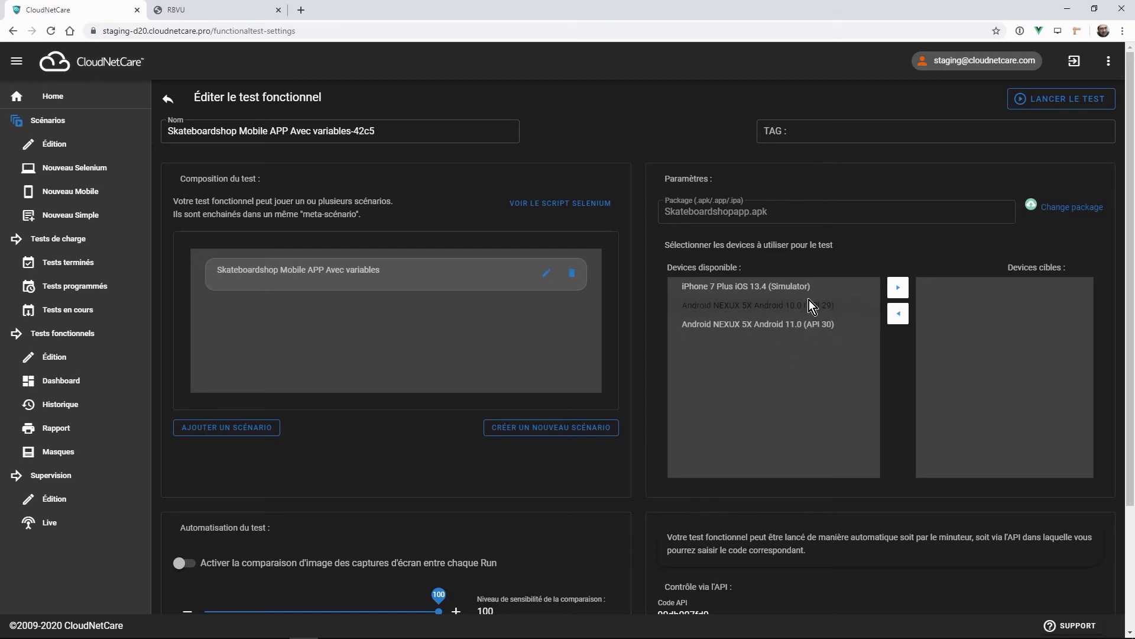
left_click(746, 307)
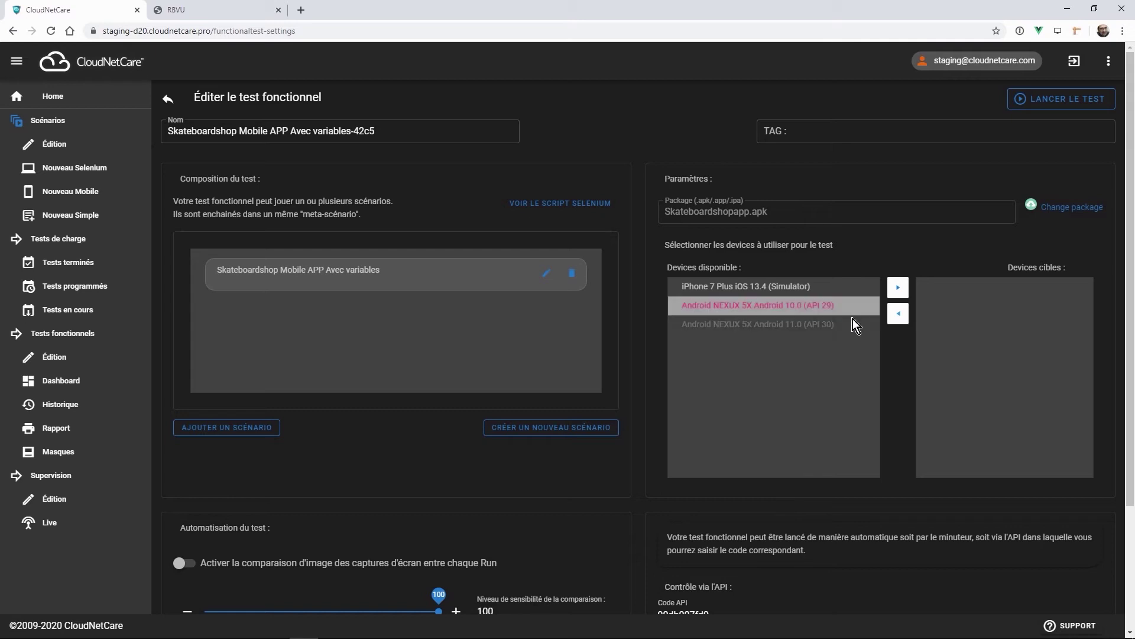
left_click(898, 287)
left_click(898, 288)
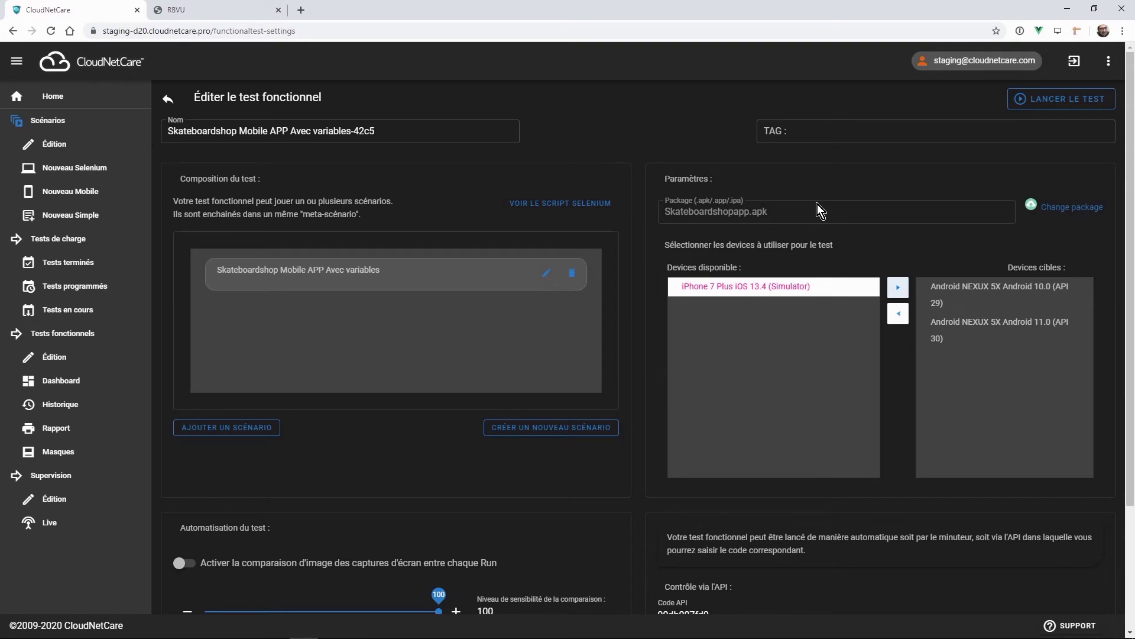
Examine the test's API control code and the timer's frequency, start time and hourly ranges, leaving the timer disabled.
scroll(872, 233, "down", 3)
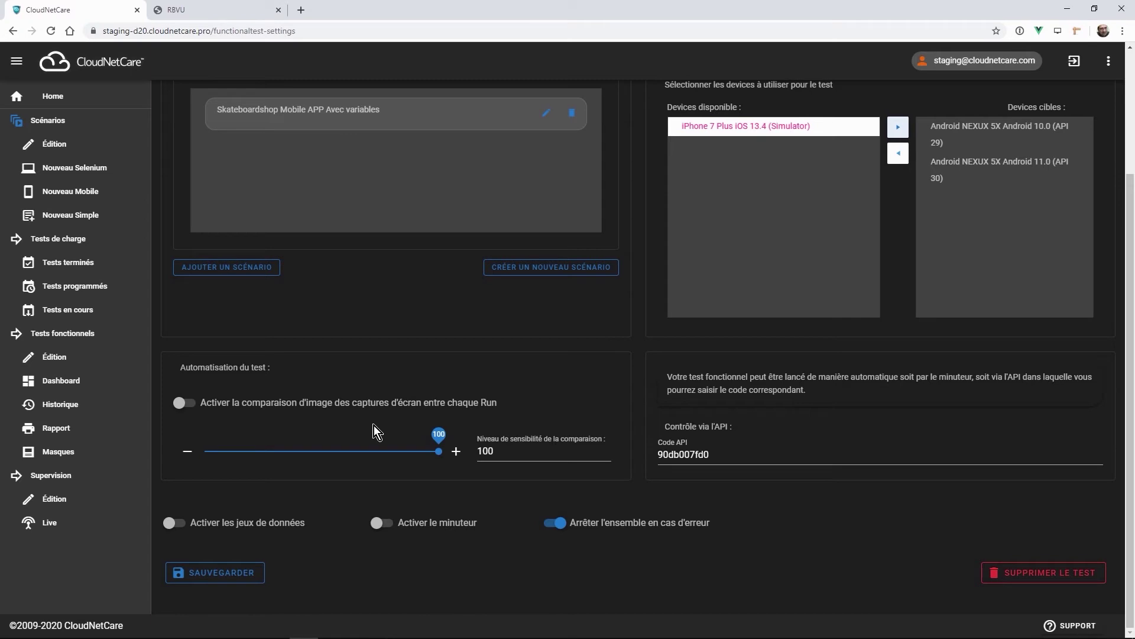
double_click(813, 459)
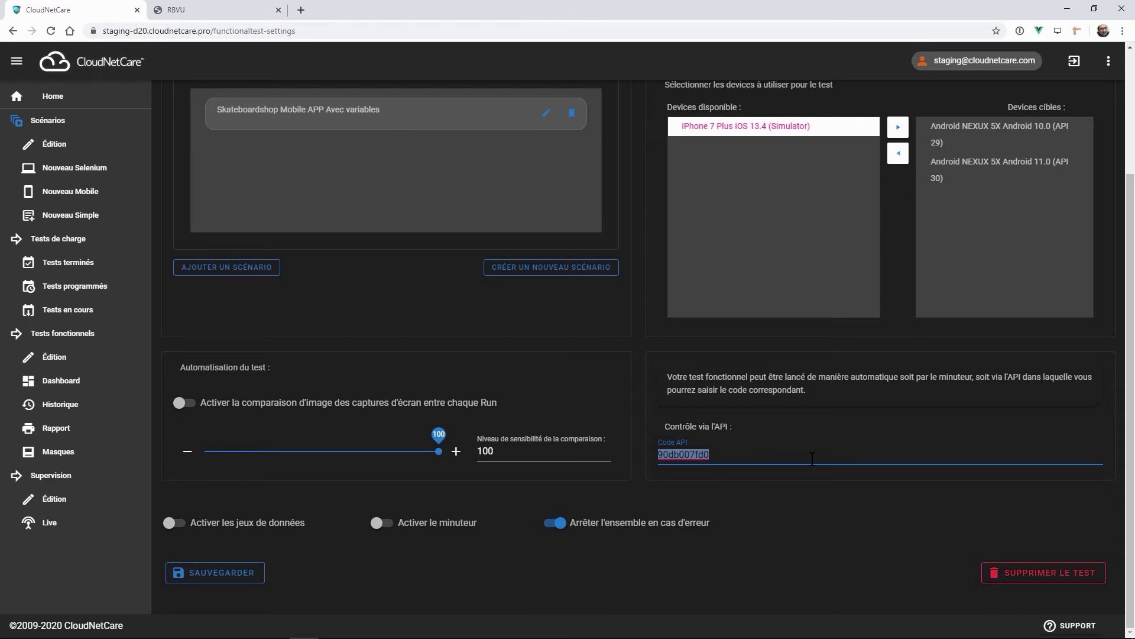
scroll(812, 458, "up", 3)
scroll(823, 285, "down", 3)
left_click(381, 519)
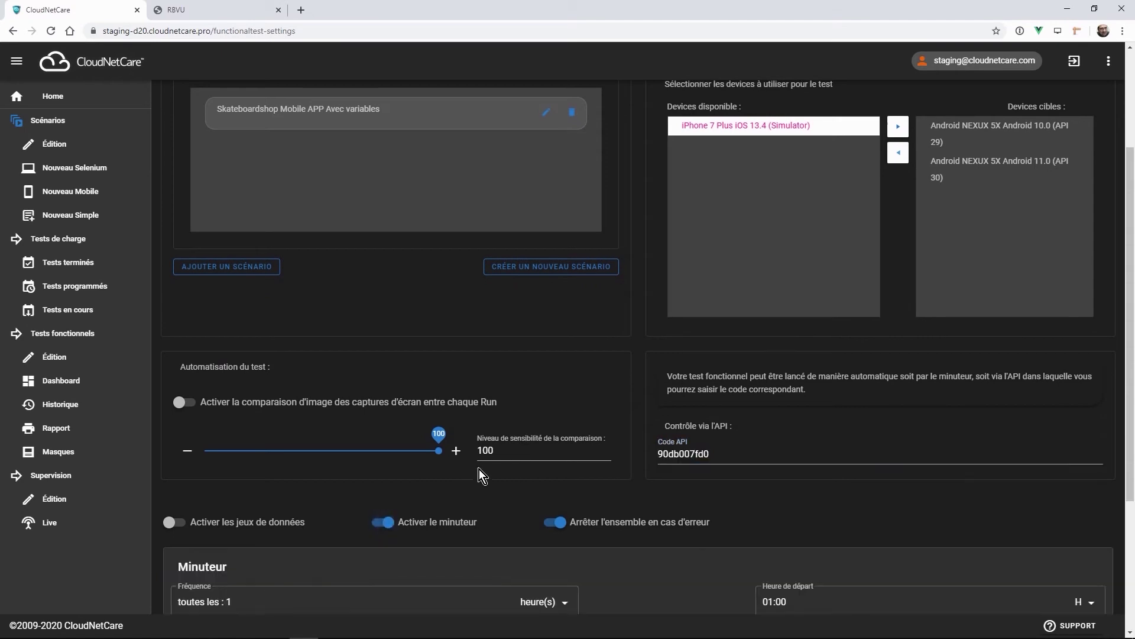
scroll(477, 471, "down", 3)
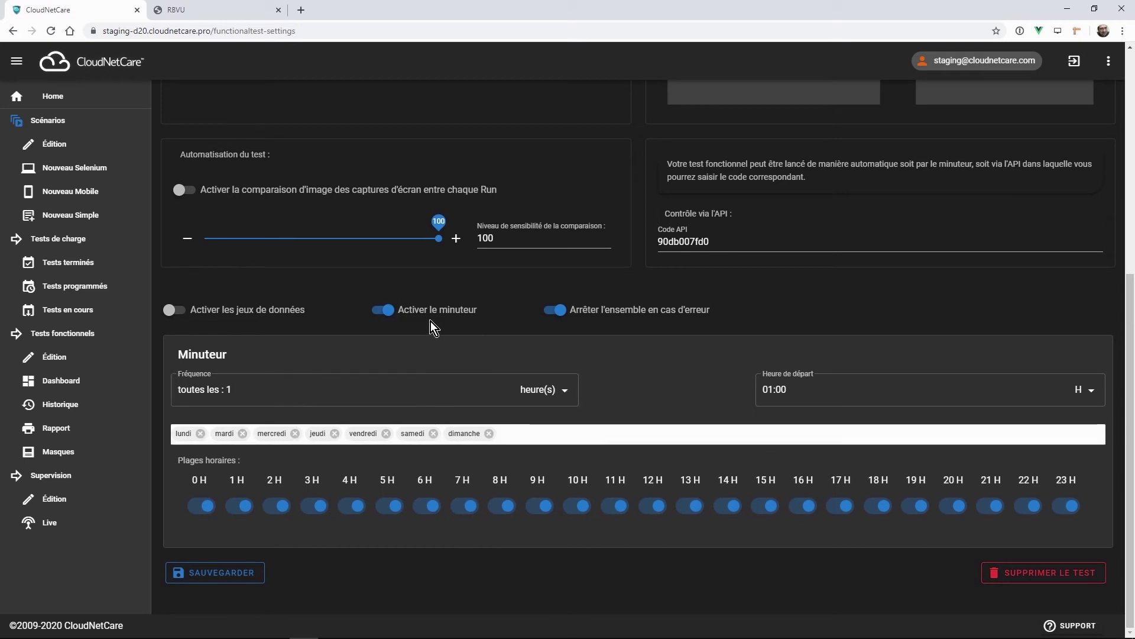
left_click(371, 312)
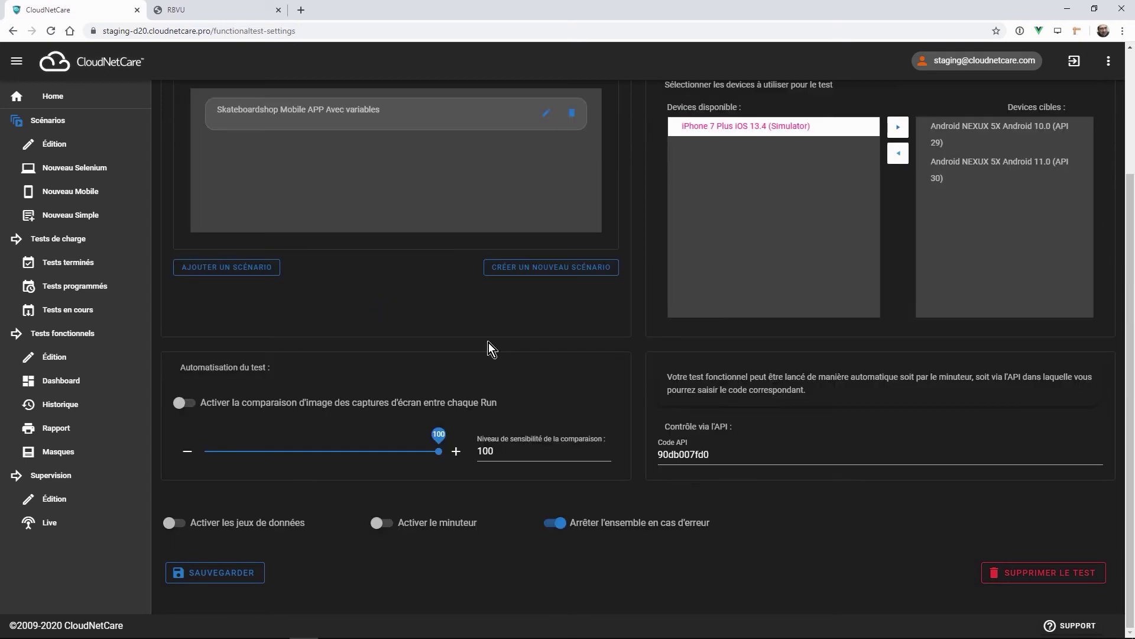
Enable the data sets for the functional test and review the list of its input variables.
left_click(173, 523)
scroll(593, 326, "down", 9)
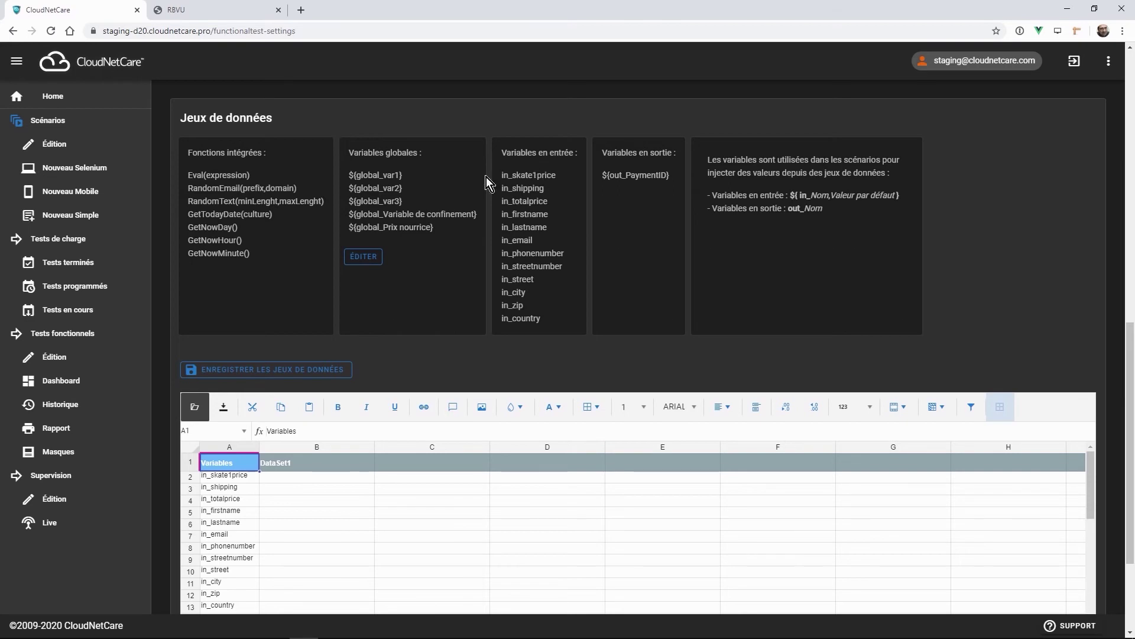
left_click_drag(502, 173, 536, 303)
triple_click(522, 210)
left_click(511, 169)
scroll(656, 183, "down", 3)
Examine the unfilled data table's dataset columns and the rows of its input variables.
left_click(316, 289)
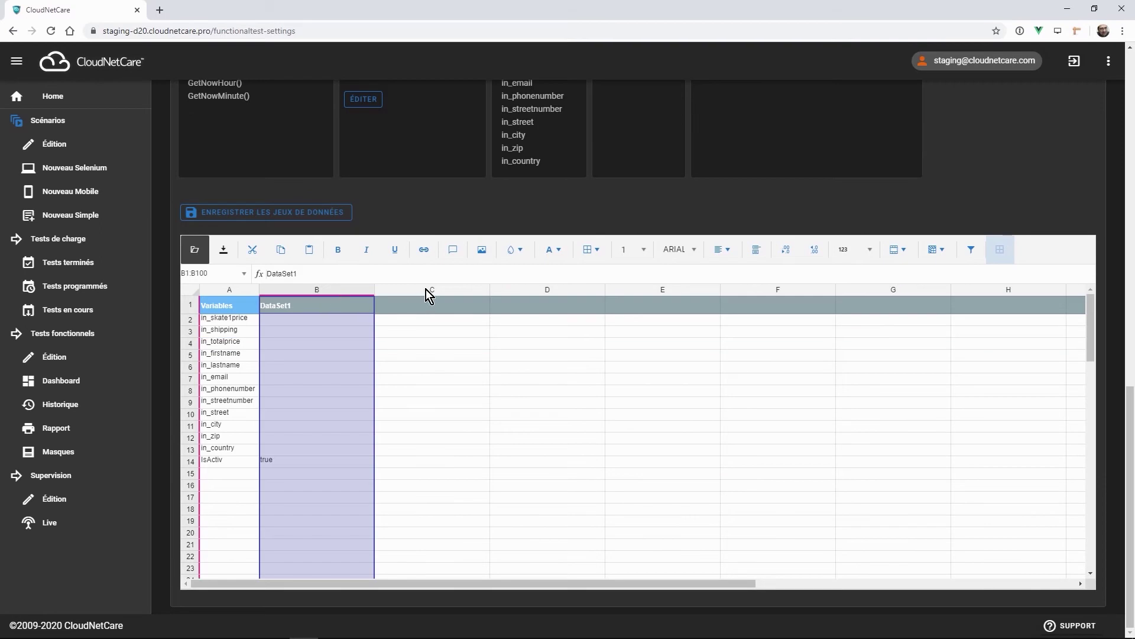
left_click(436, 290)
left_click(549, 290)
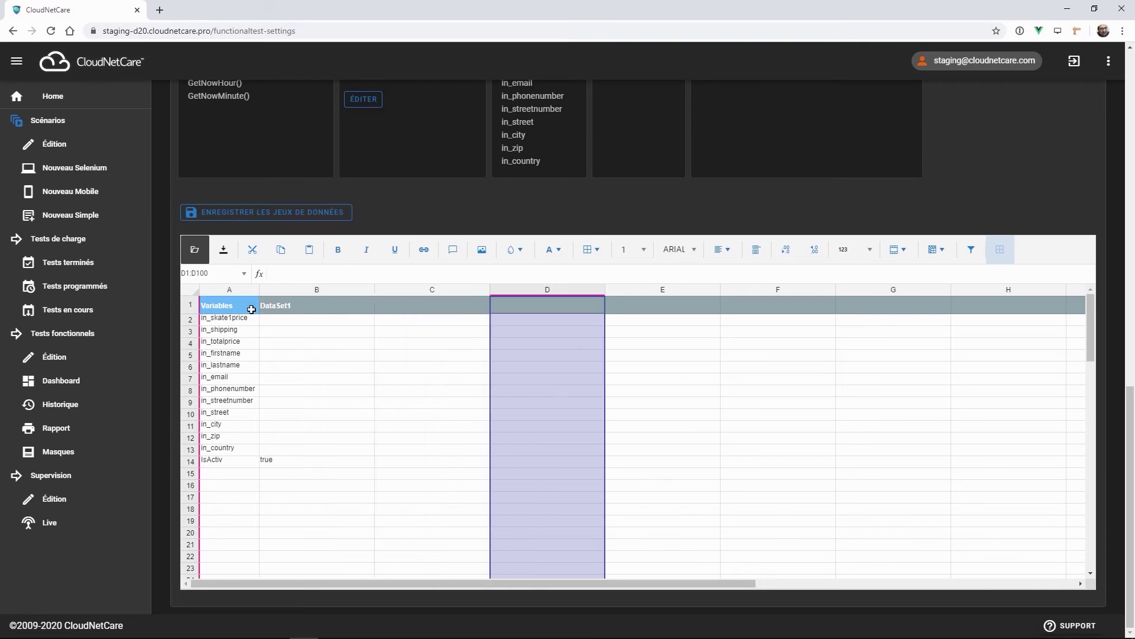
left_click(192, 320)
left_click(190, 332)
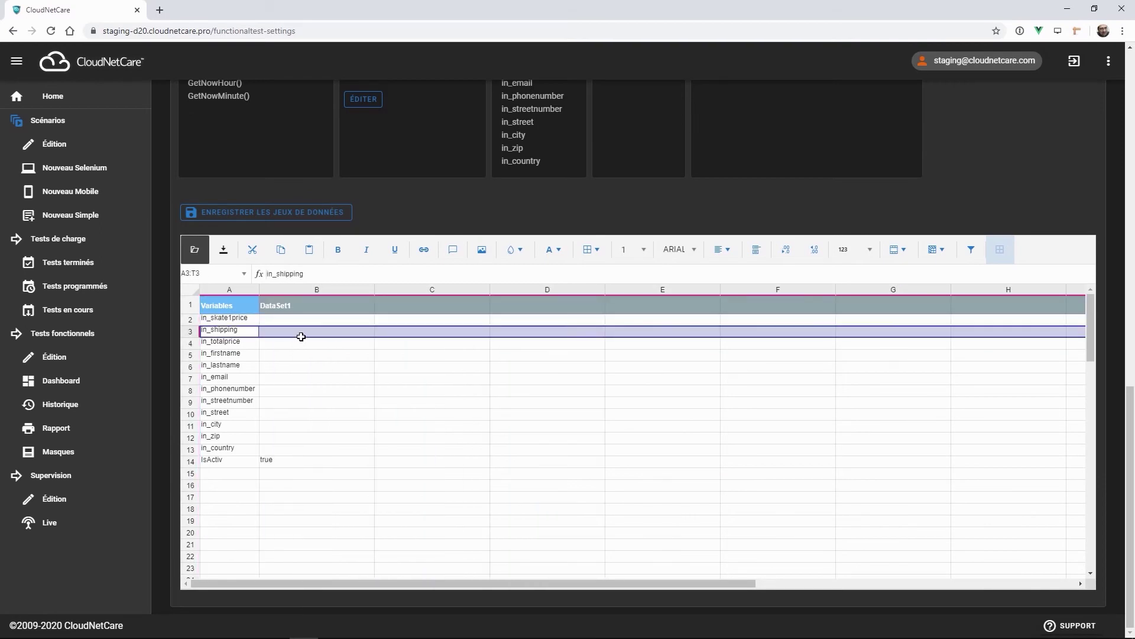
left_click(314, 322)
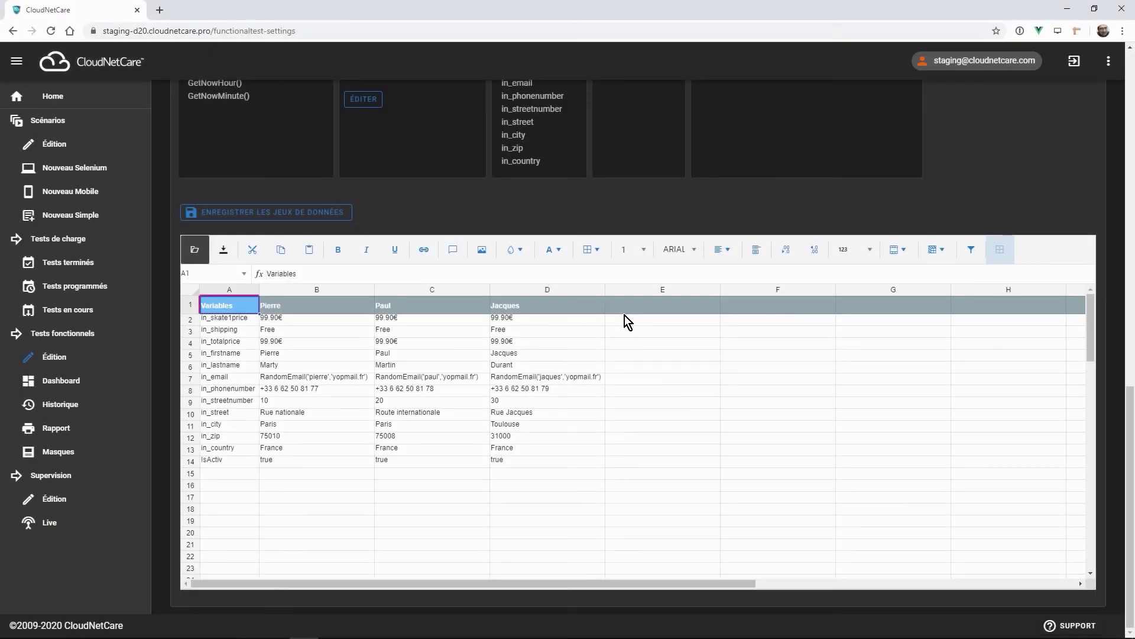
Examine the three filled datasets, including the in_email and in_shipping rows and the built-in RandomEmail function, and check the target devices.
left_click(315, 289)
left_click(478, 292)
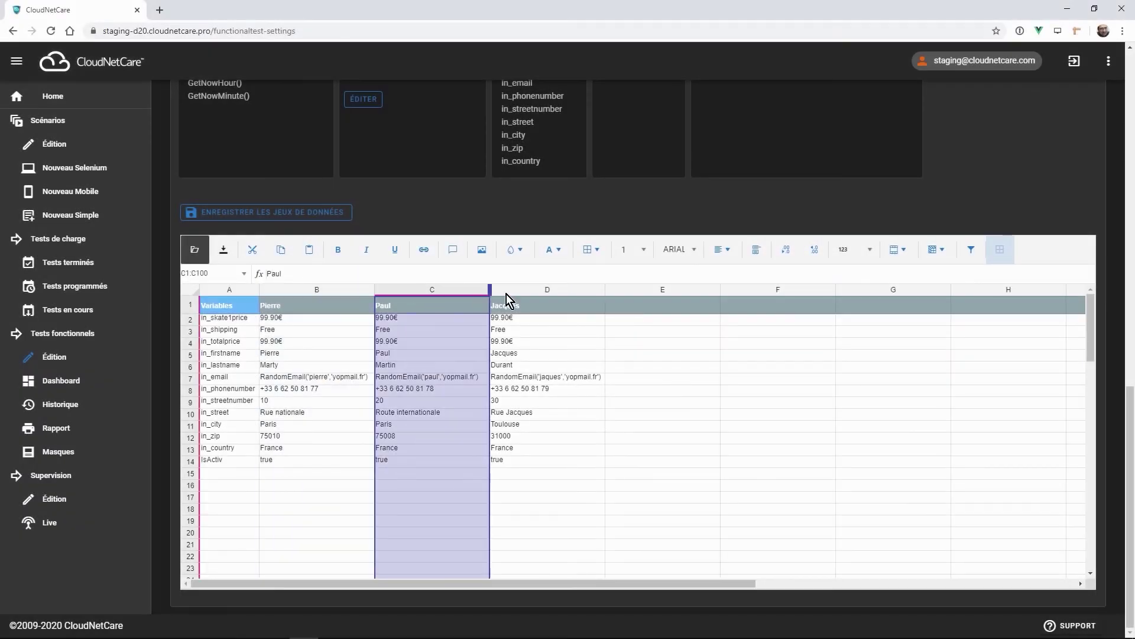
left_click(534, 291)
left_click(299, 290)
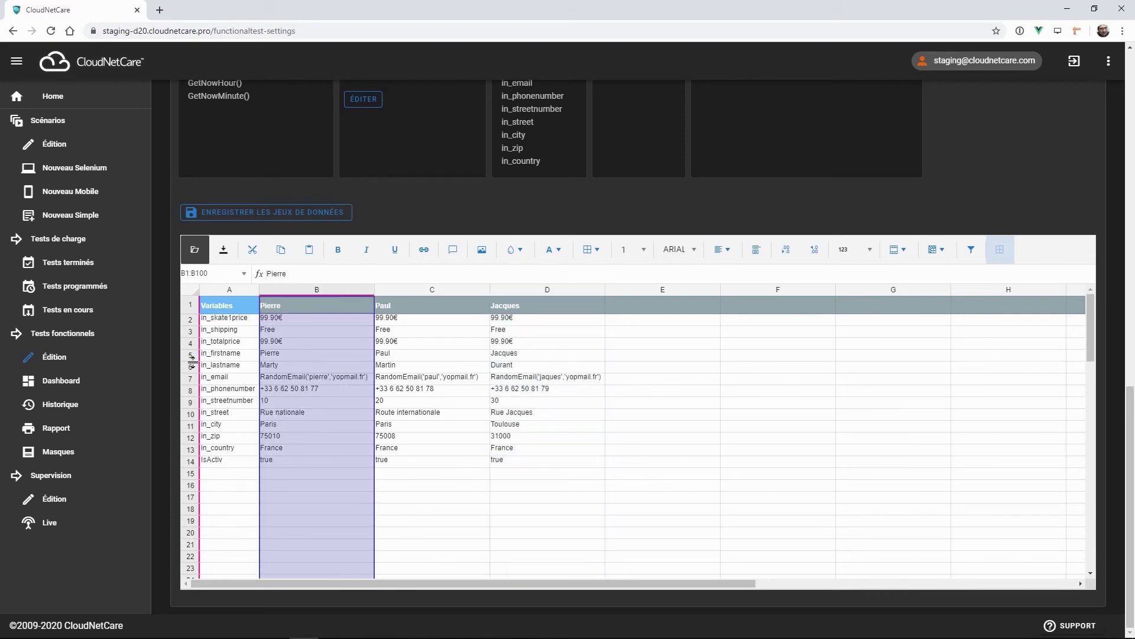
left_click(191, 379)
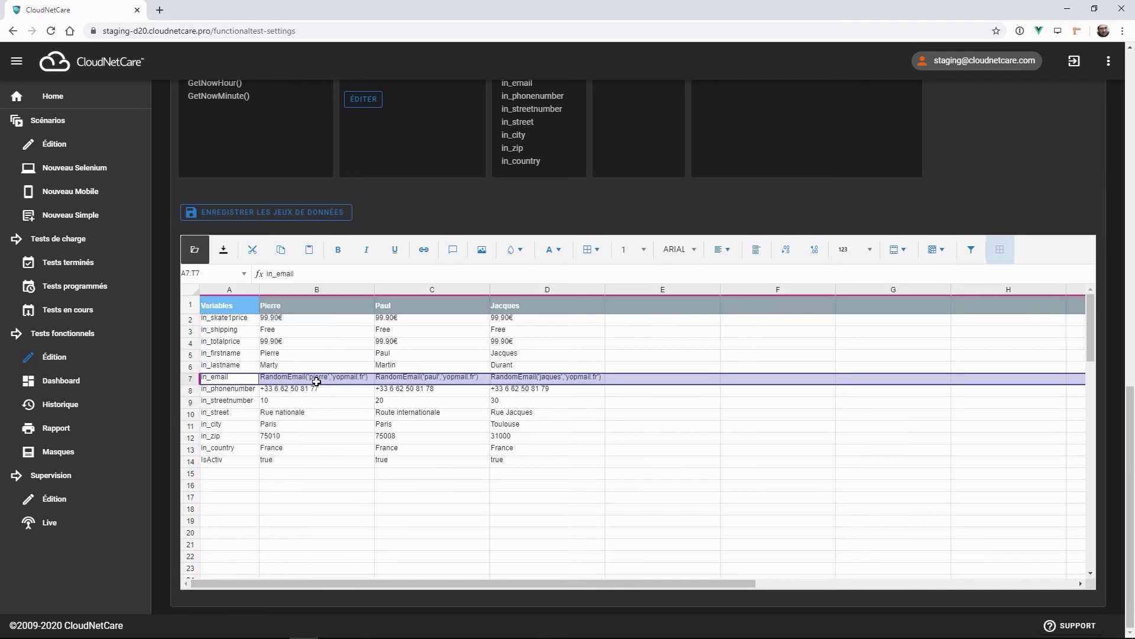
scroll(234, 127, "up", 2)
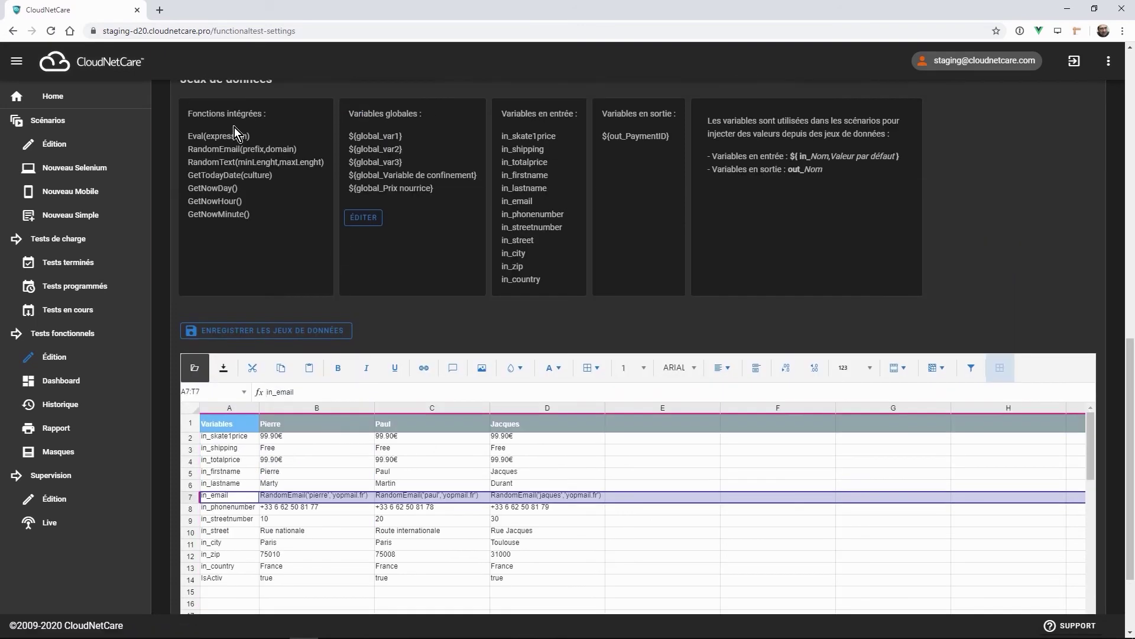
scroll(375, 253, "down", 2)
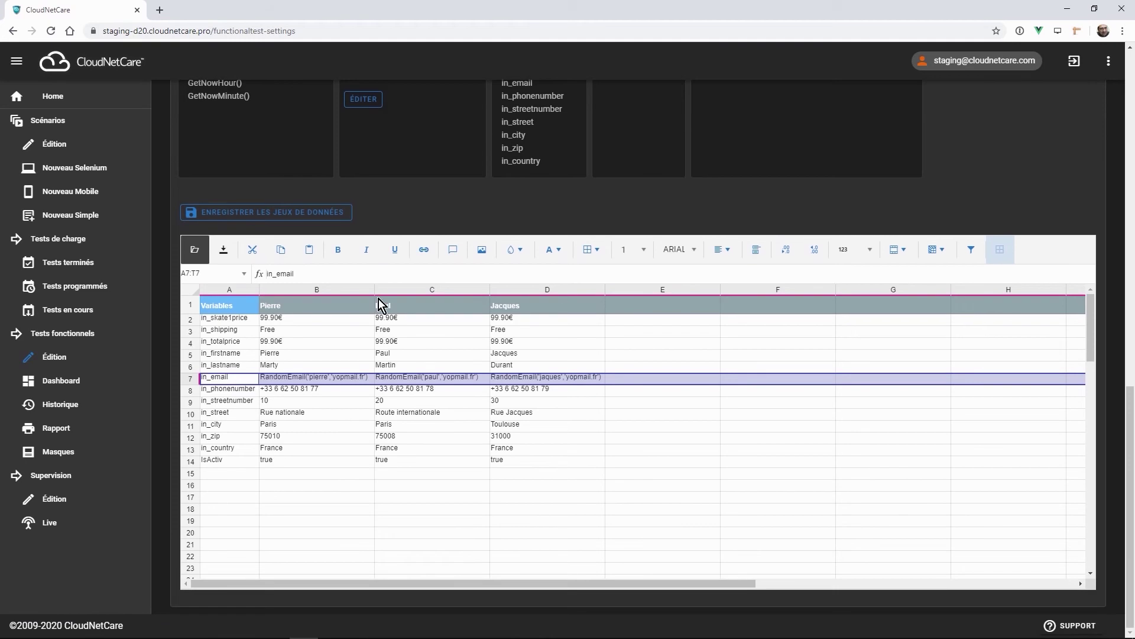
left_click(316, 380)
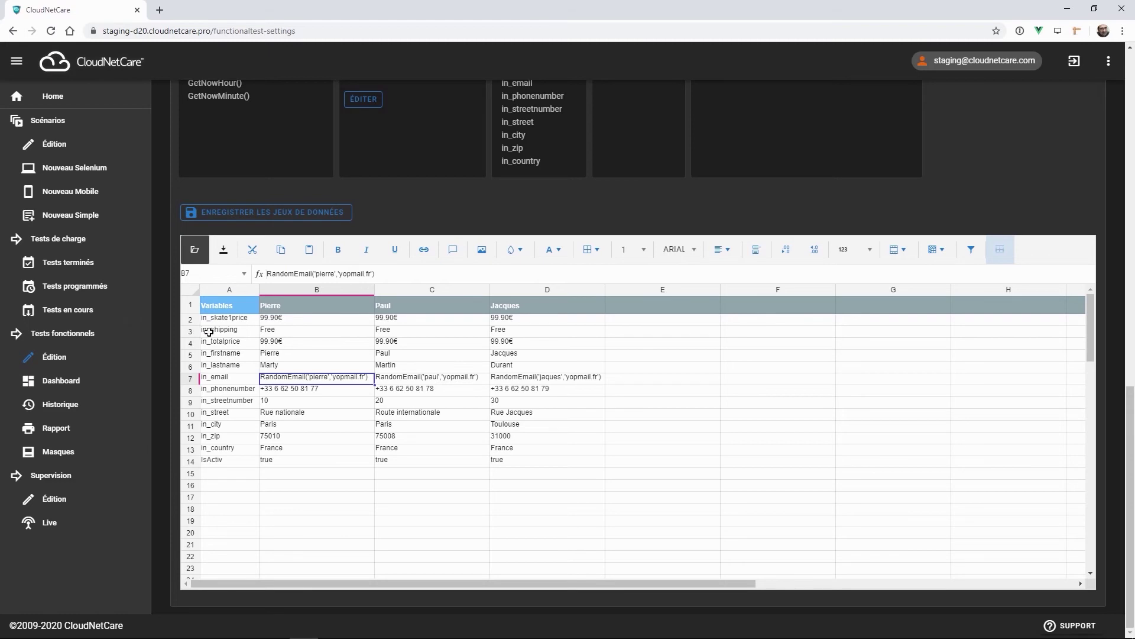
left_click(191, 330)
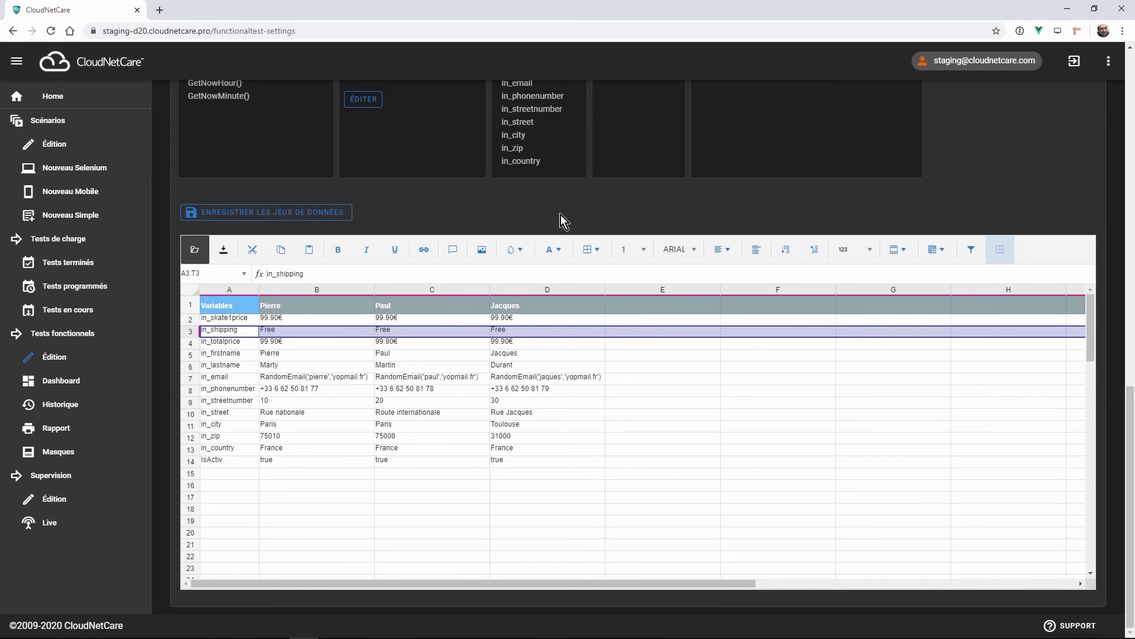
scroll(435, 197, "up", 4)
scroll(561, 233, "up", 10)
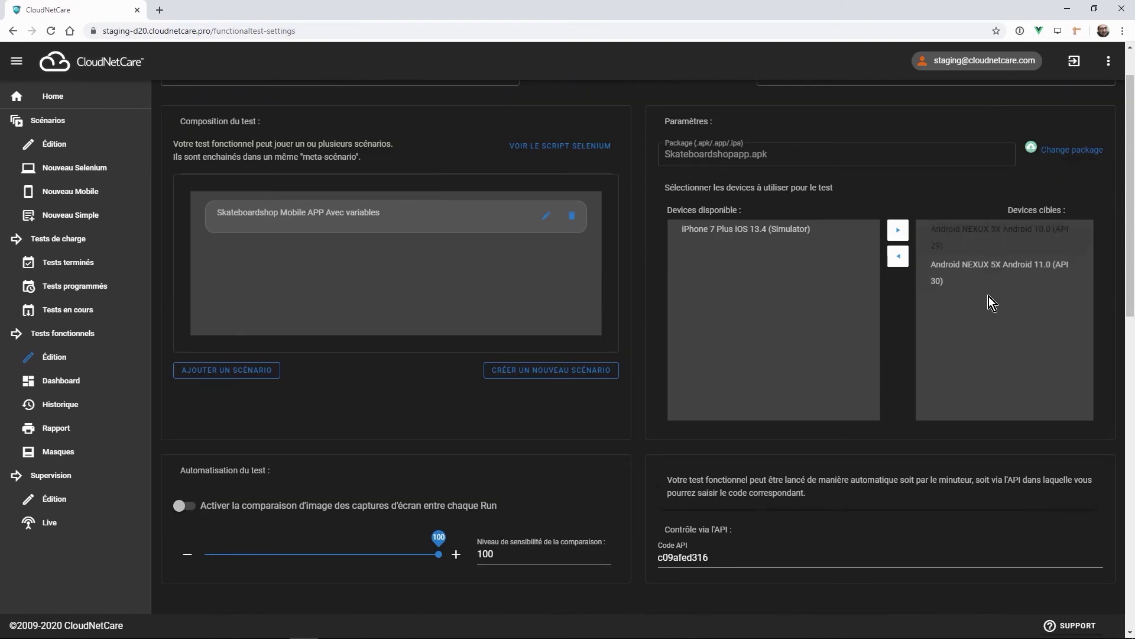
Open the latest run results of Skateboardshop Mobile APP Avec variables from the functional tests dashboard.
left_click(70, 381)
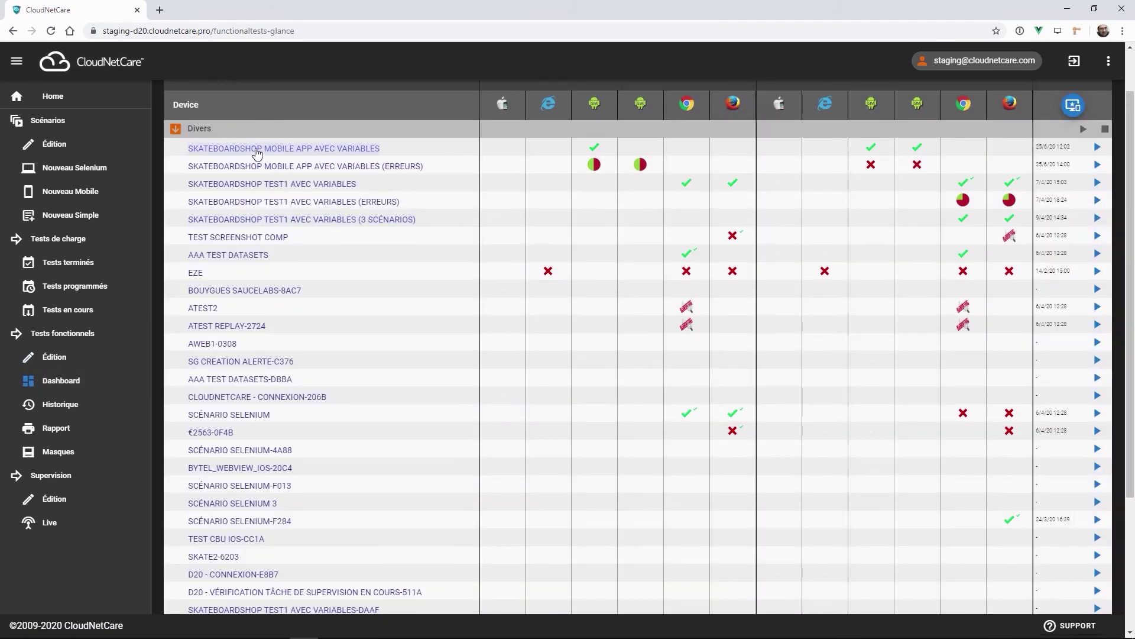
scroll(473, 153, "up", 1)
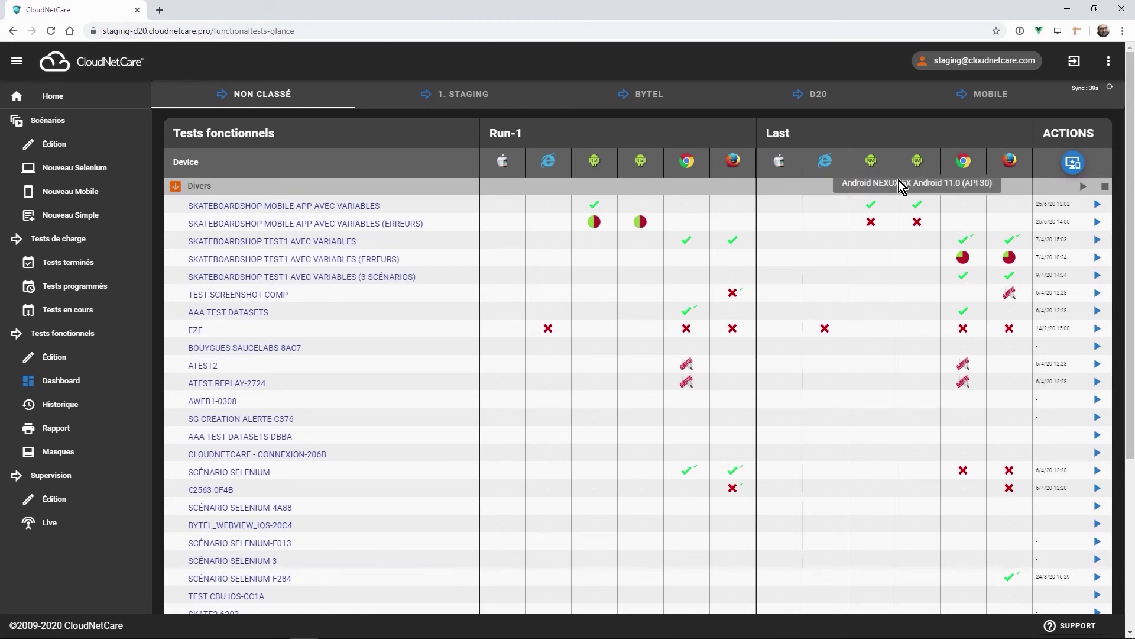
mouse_move(867, 205)
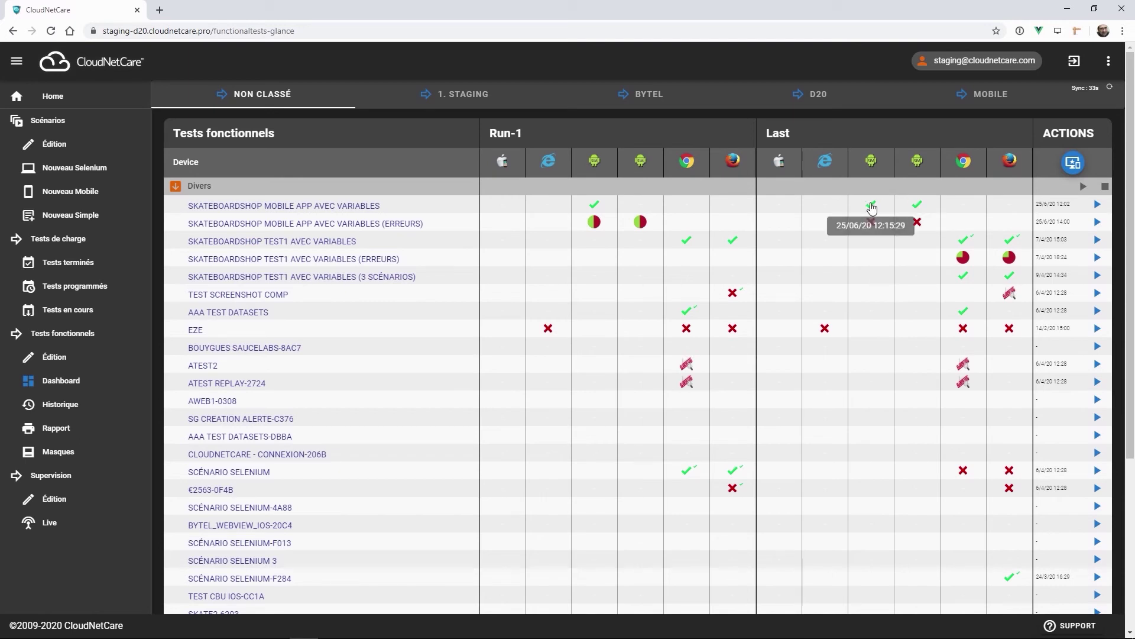
left_click(872, 206)
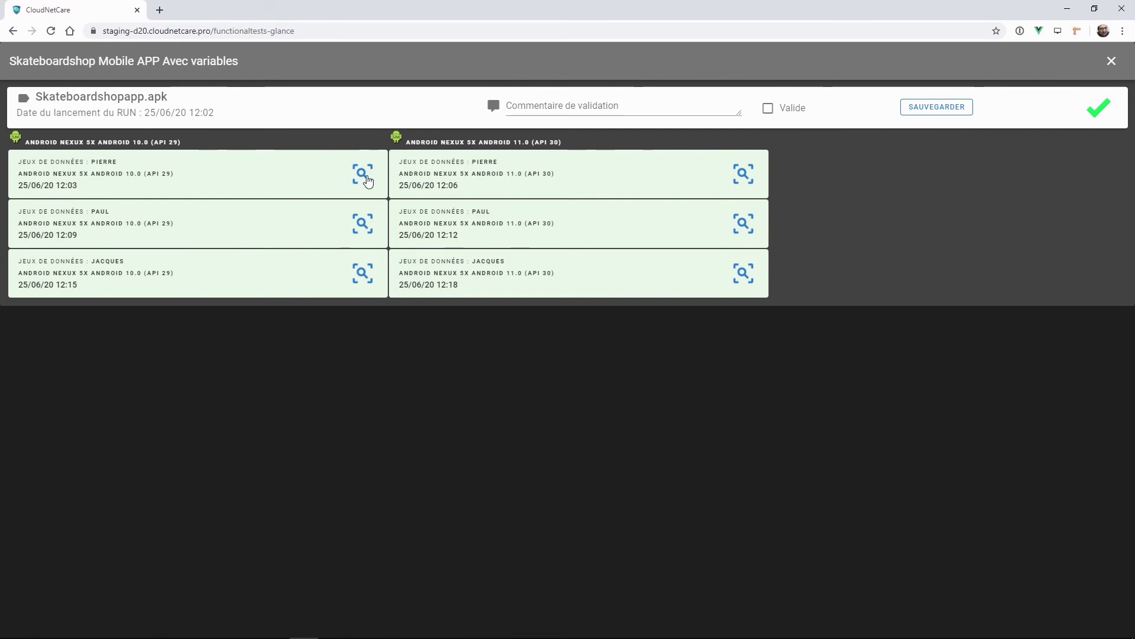
Examine each executed step and its injected values for the first dataset on Android 10.0 (API 29), and close the run report.
left_click(405, 187)
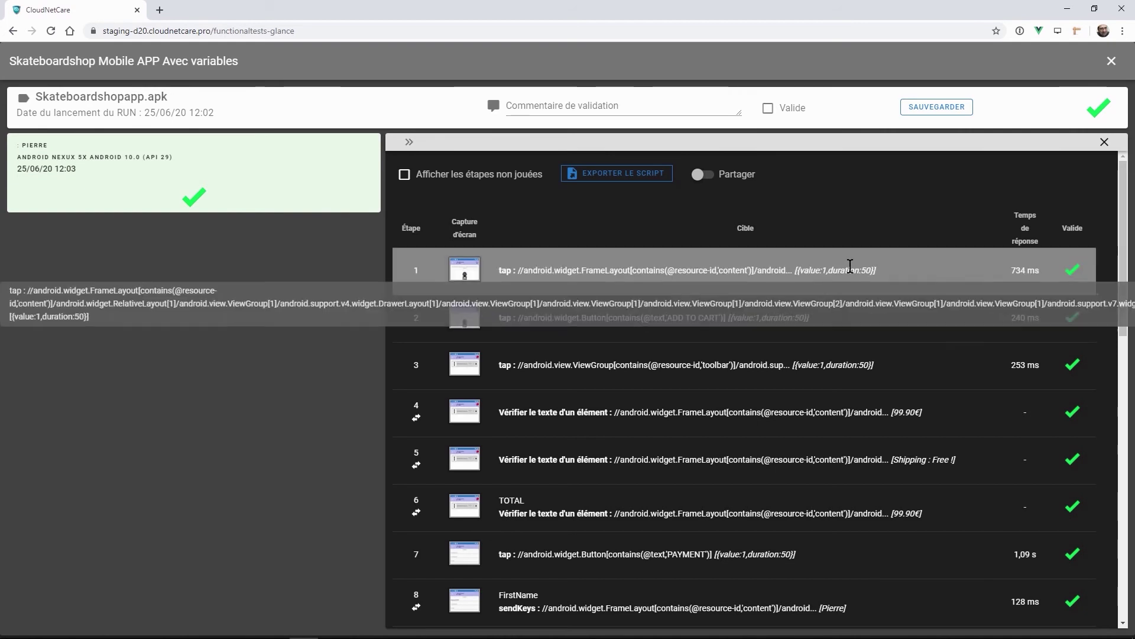
scroll(789, 408, "down", 1)
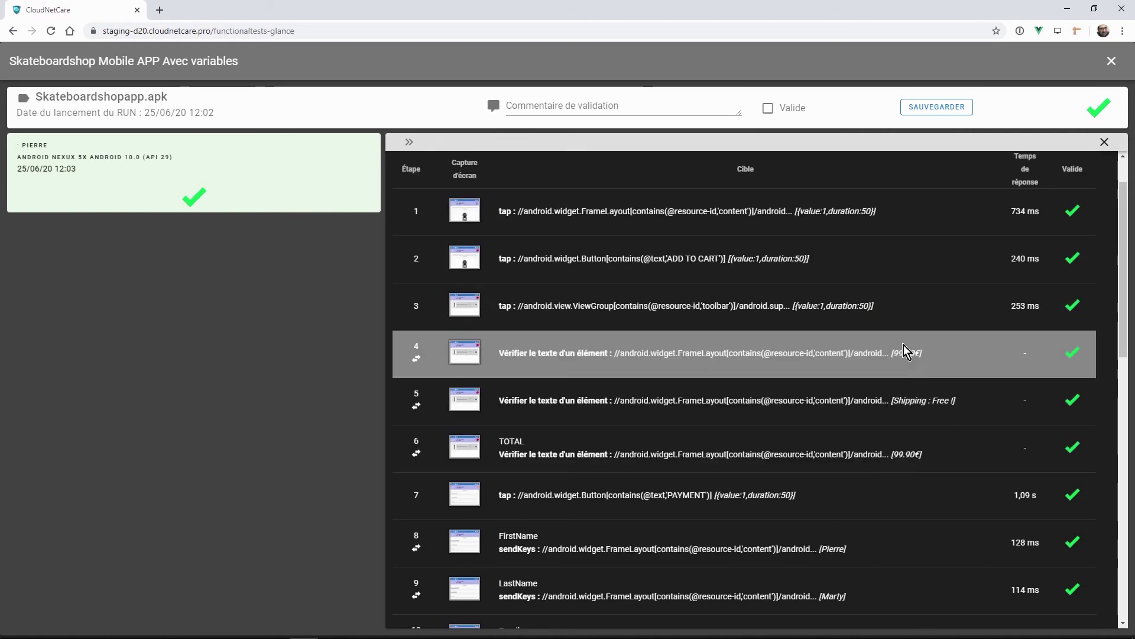
scroll(879, 378, "down", 2)
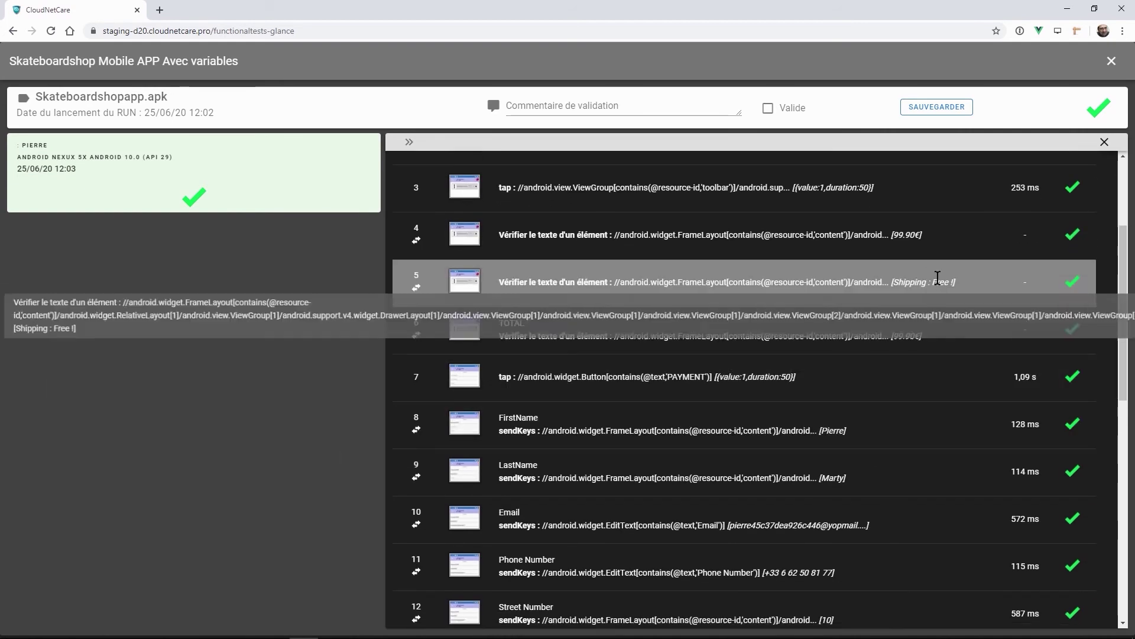
scroll(939, 278, "down", 2)
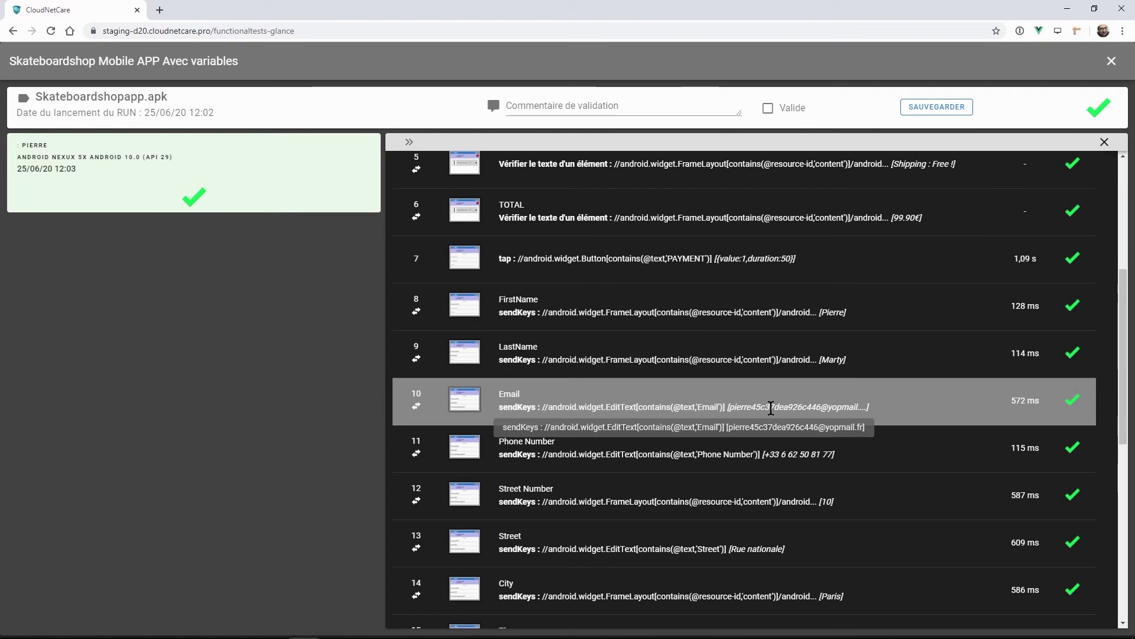
scroll(769, 407, "down", 8)
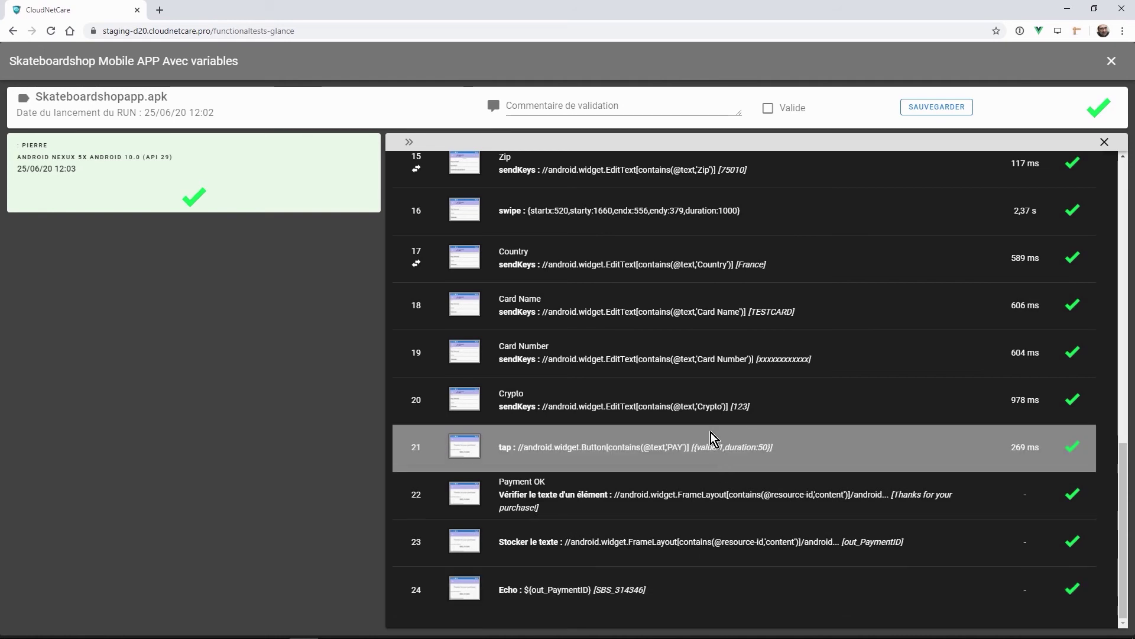
scroll(717, 440, "up", 13)
left_click(1111, 62)
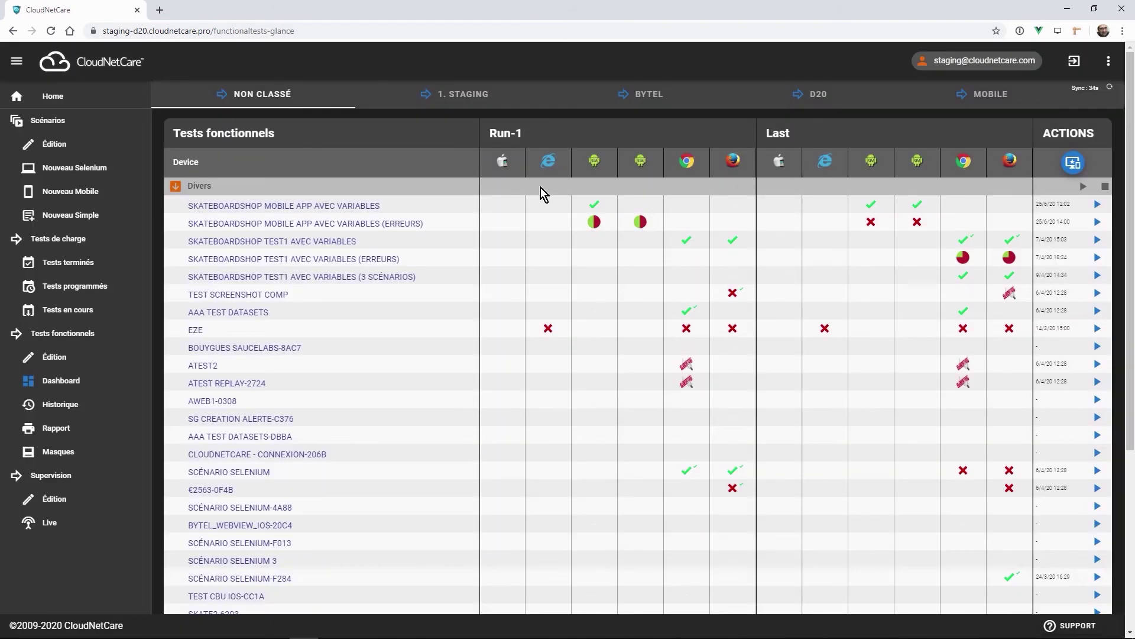
Open the settings of Skateboardshop Mobile APP Avec variables (Erreurs) and examine its three datasets, including the in_shipping values of the second and third.
left_click(52, 357)
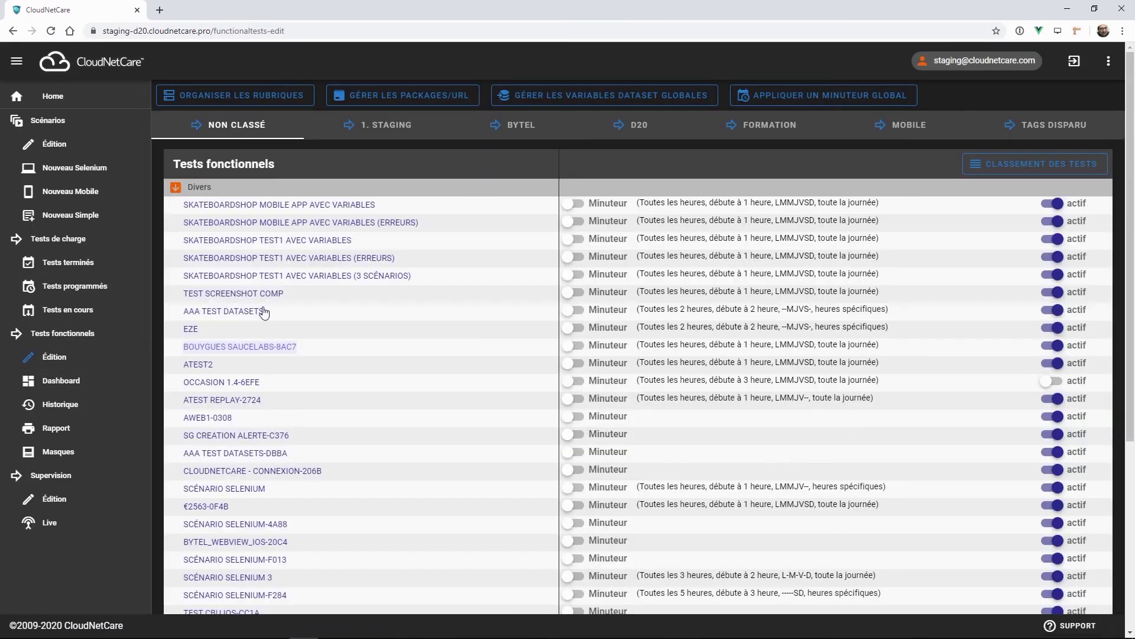
left_click(350, 228)
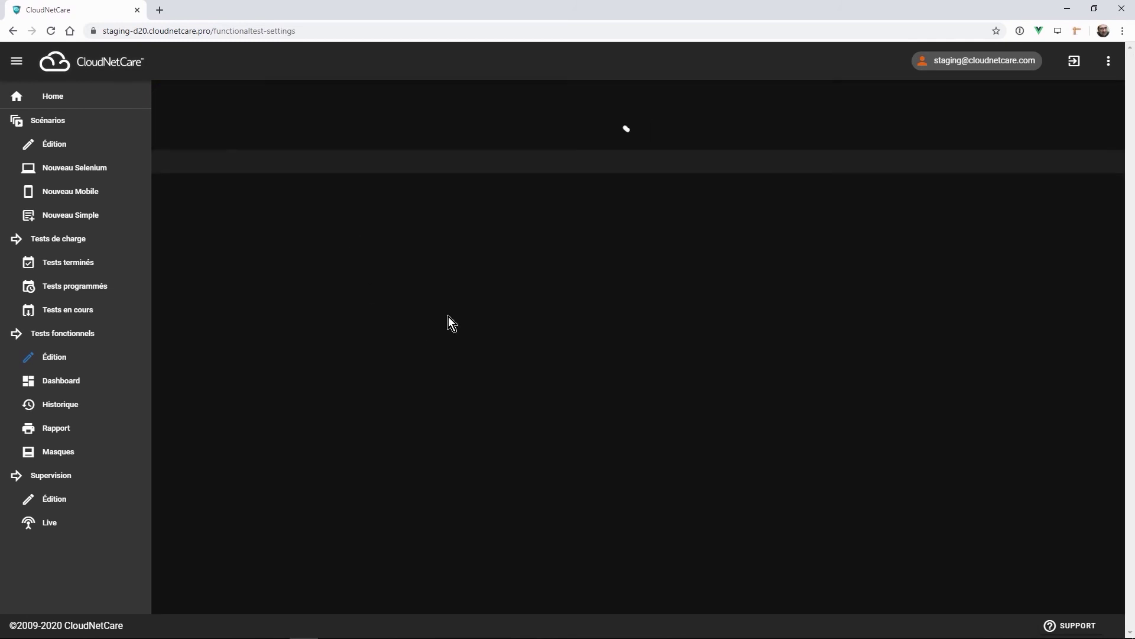
scroll(624, 257, "down", 8)
scroll(625, 256, "down", 7)
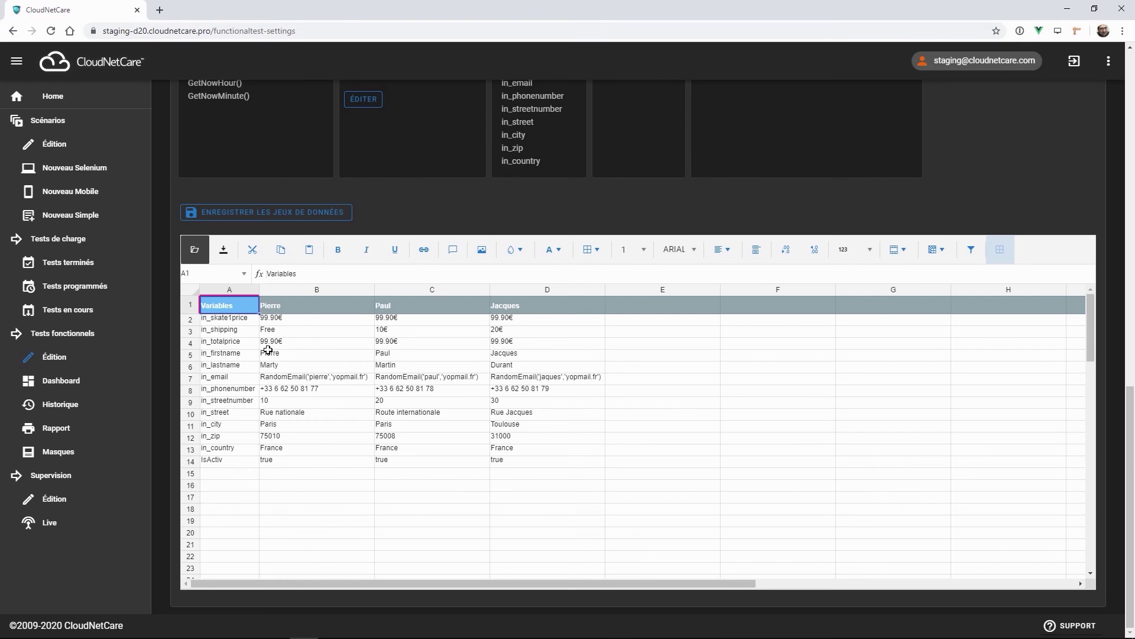
left_click(430, 290)
left_click(525, 290)
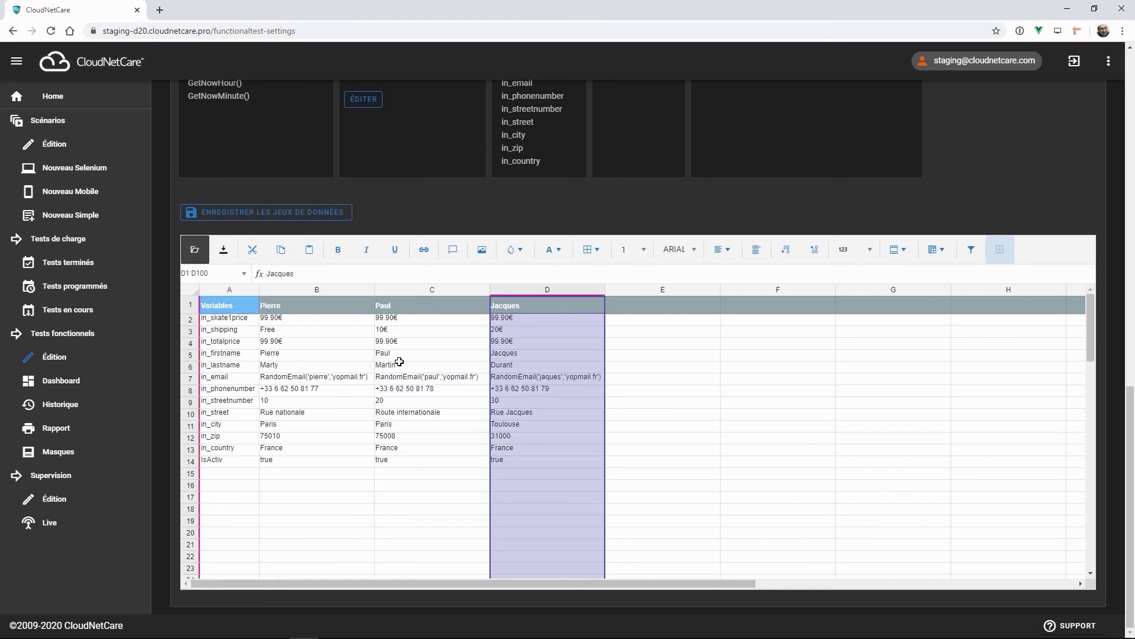
left_click(193, 331)
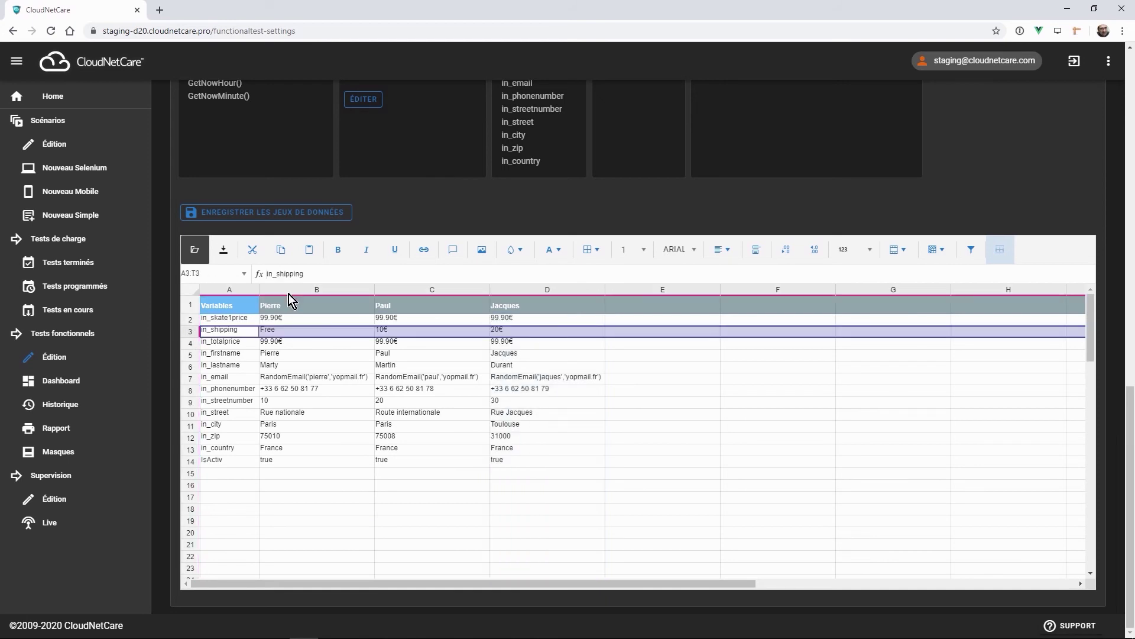
left_click(442, 334)
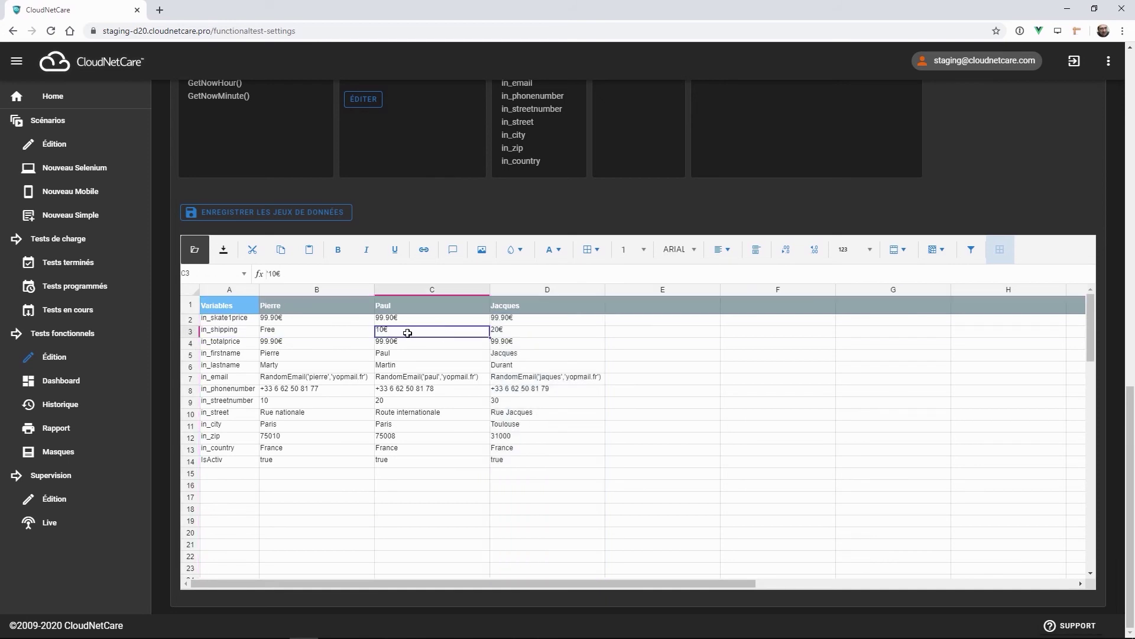
left_click(507, 333)
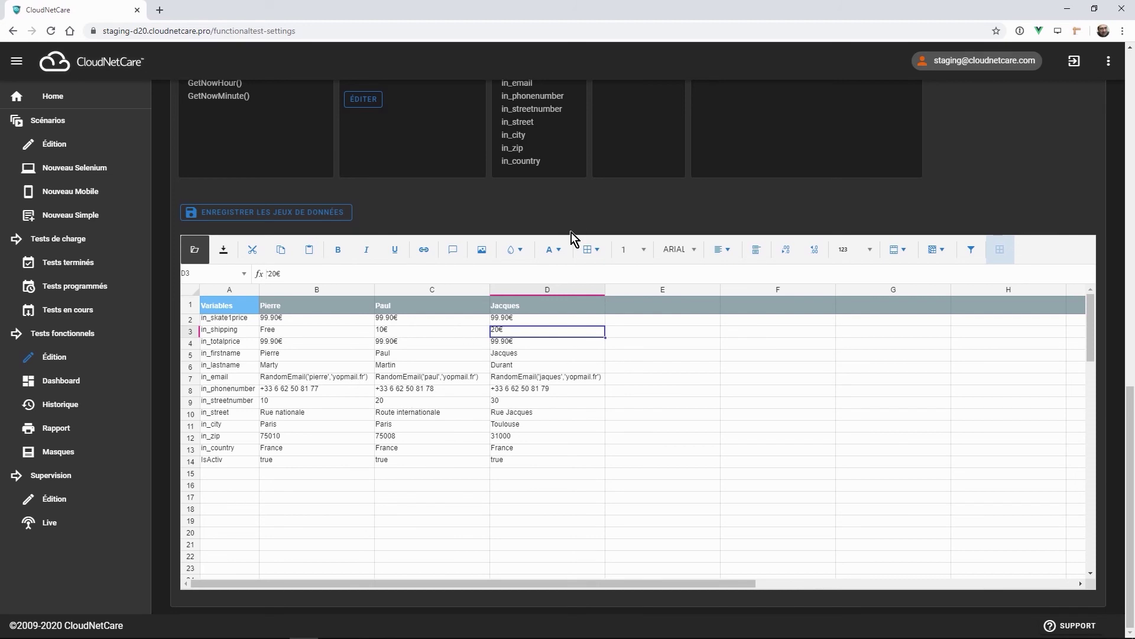
scroll(571, 232, "up", 15)
Open the latest run results of Skateboardshop Mobile APP Avec variables (Erreurs), review the errors, and compare the second dataset's expected and error screens on Android 10.0.
left_click(74, 383)
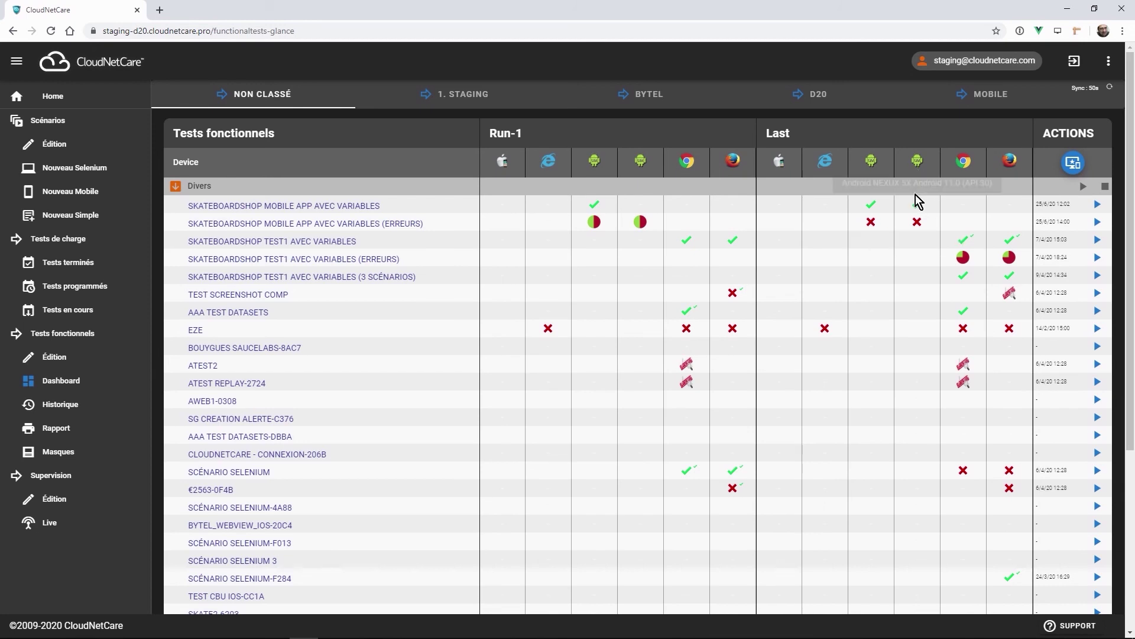
left_click(917, 223)
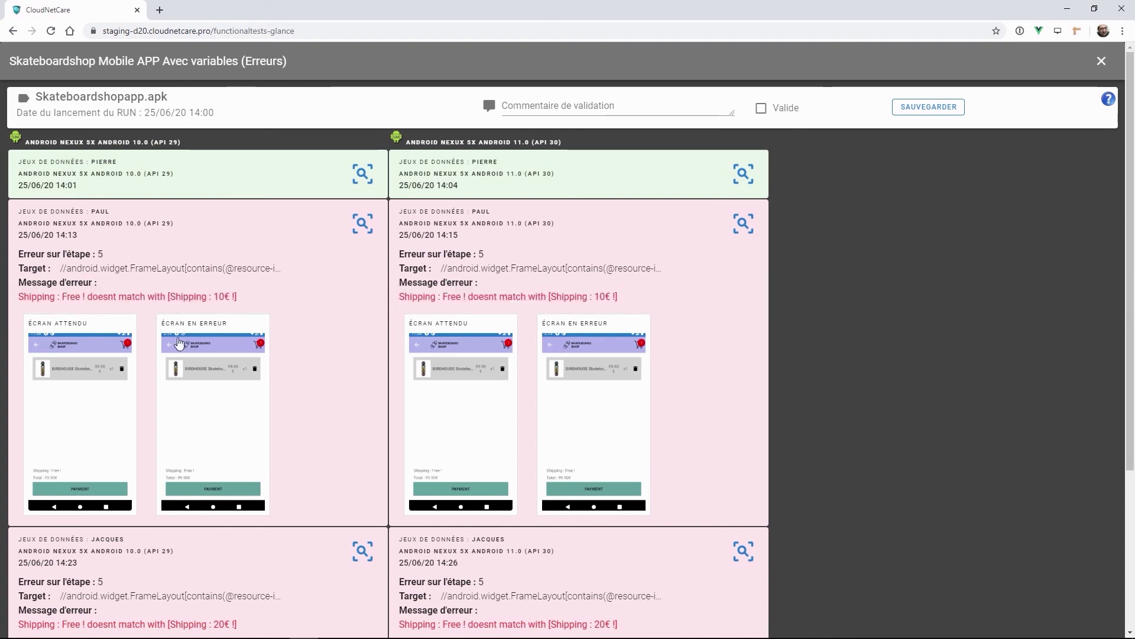
scroll(605, 395, "down", 4)
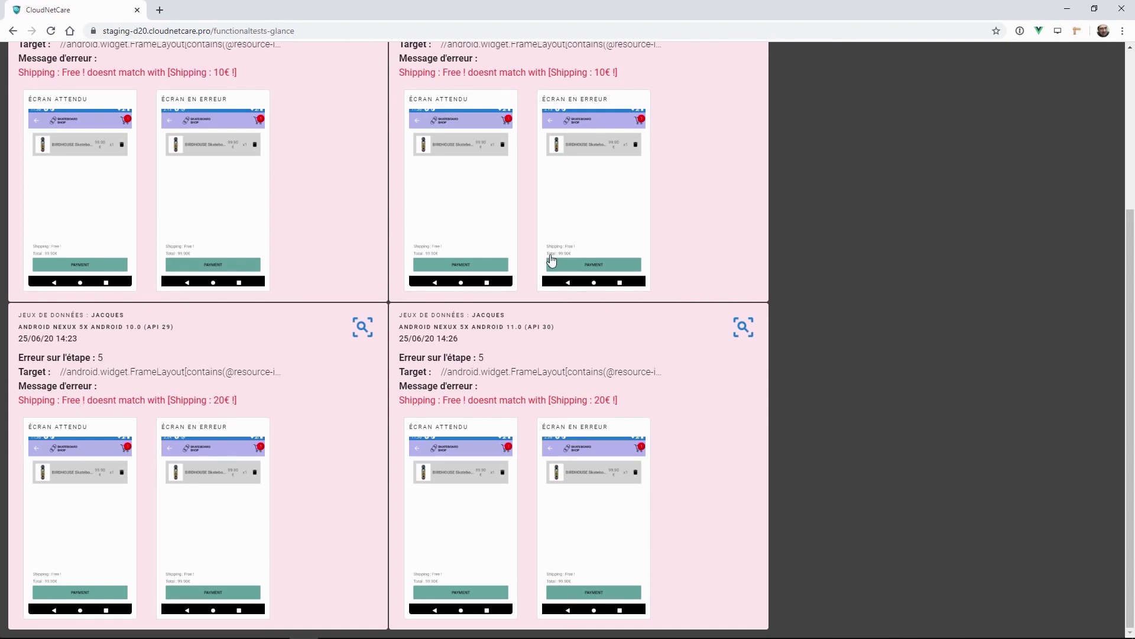
scroll(342, 210, "up", 4)
left_click(205, 357)
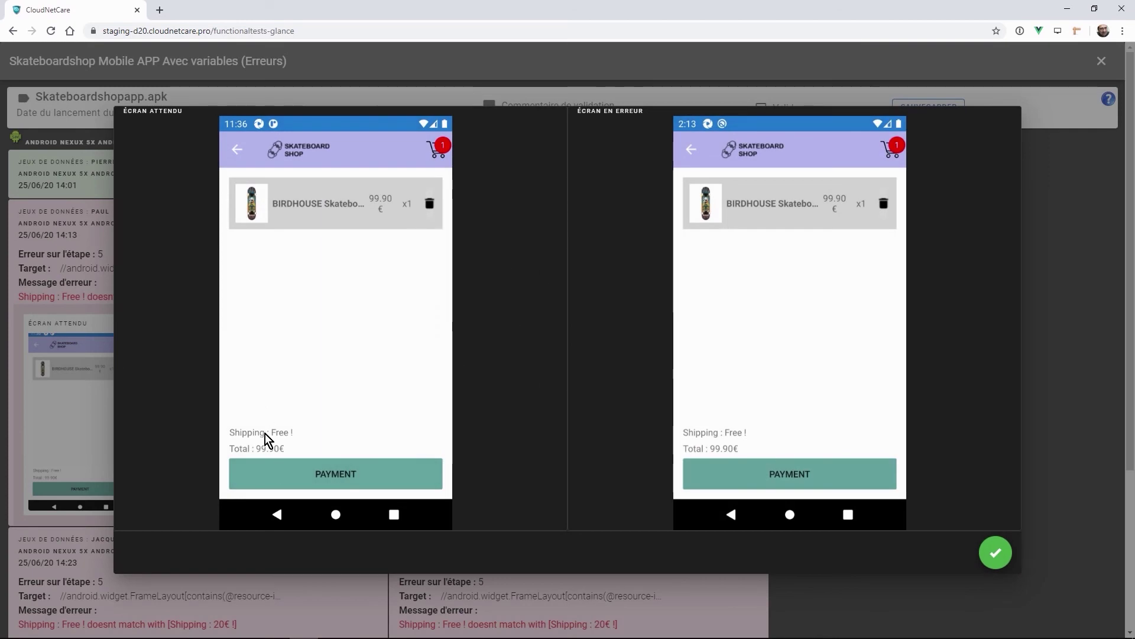
left_click(997, 552)
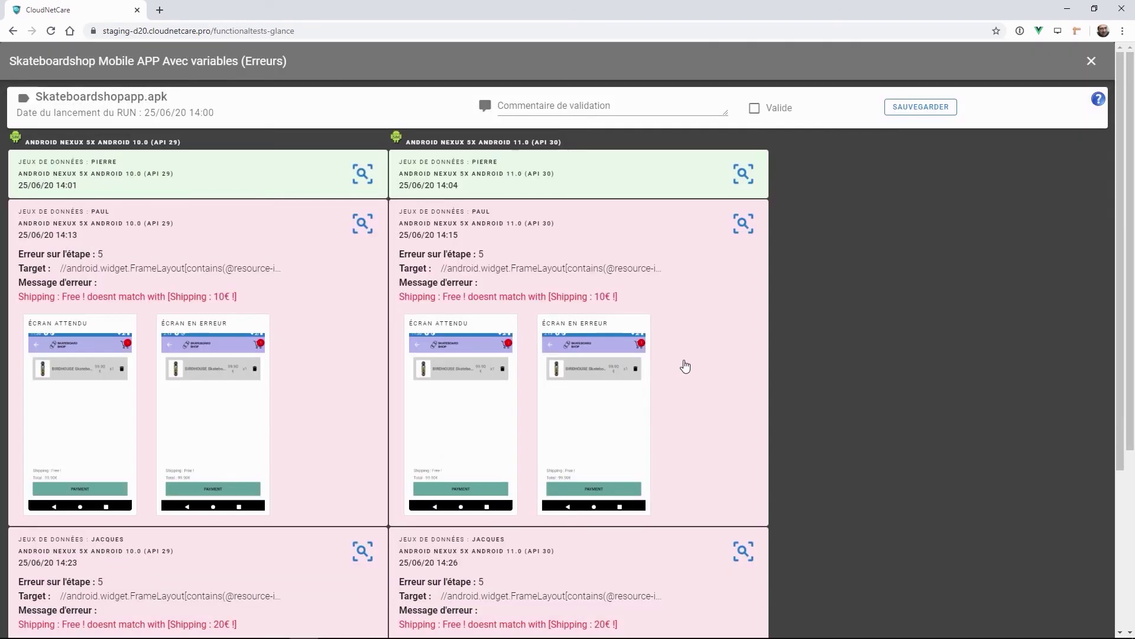
Examine the executed steps of the second dataset's run on Android 11.0 (API 30) and export its script.
left_click(747, 226)
scroll(835, 285, "down", 3)
scroll(838, 302, "up", 3)
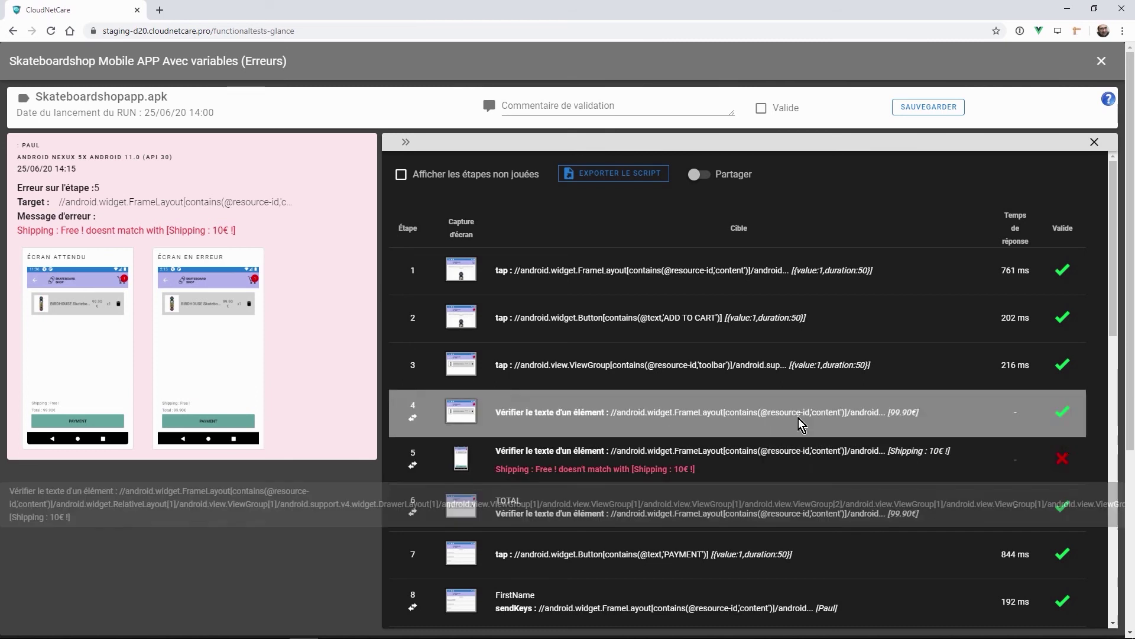
left_click(653, 178)
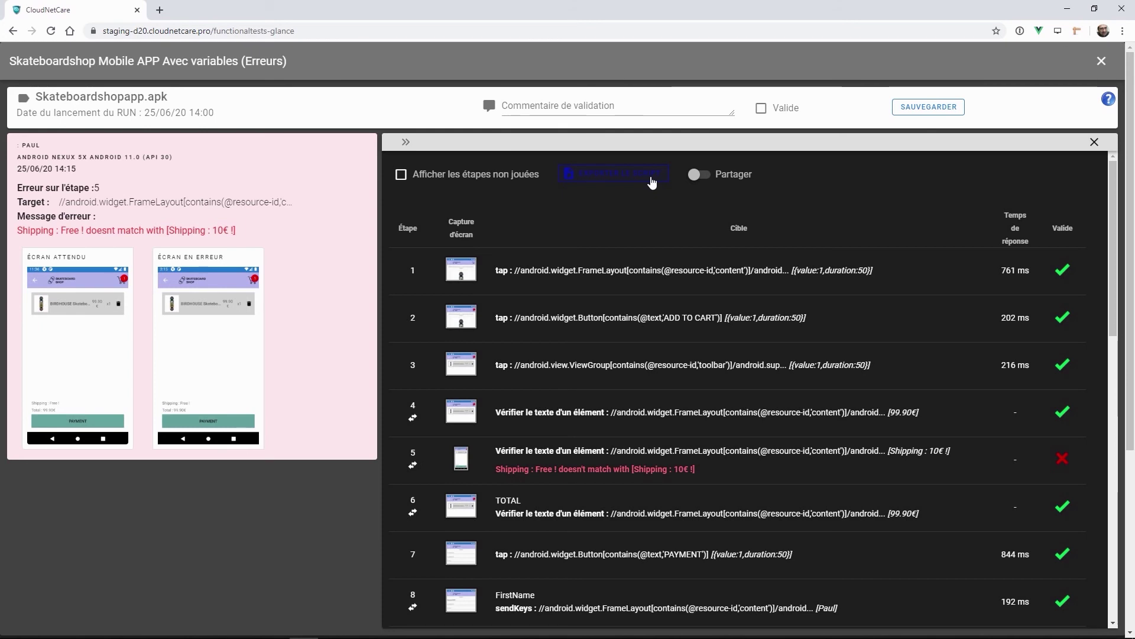
left_click(600, 103)
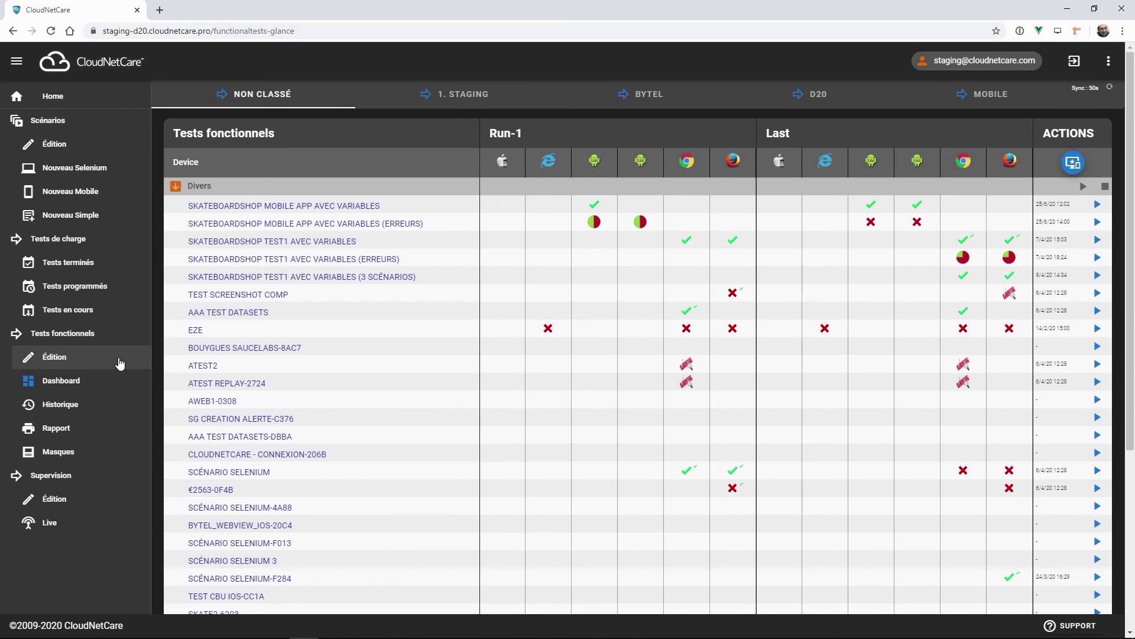
Open the functional tests overview and look at the calendar for the period's start date without changing it.
left_click(84, 335)
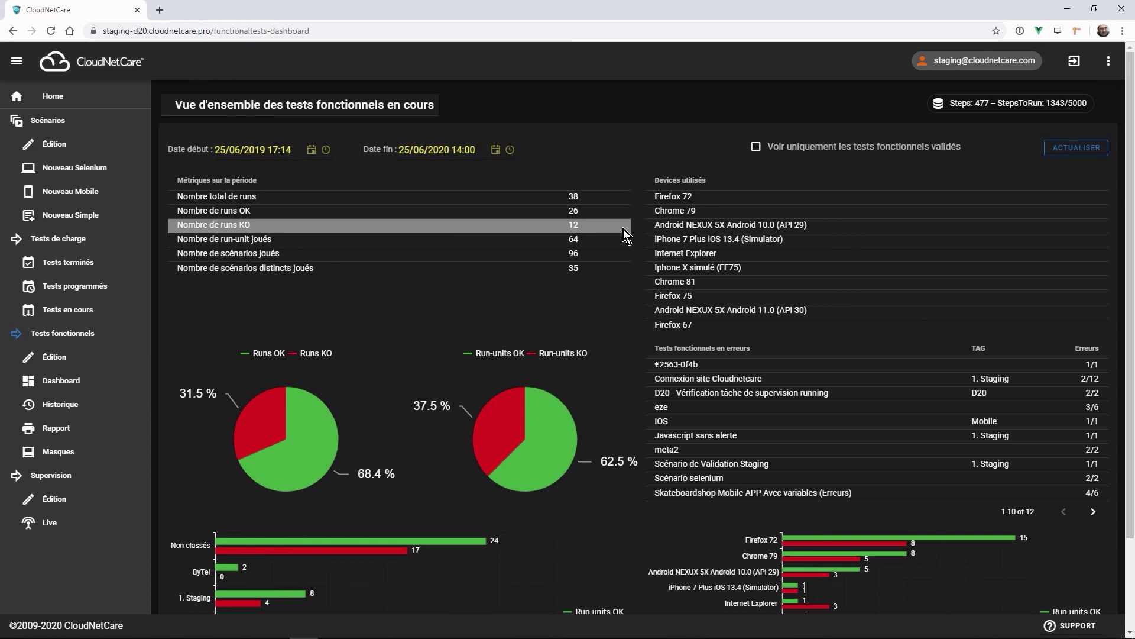
left_click(314, 151)
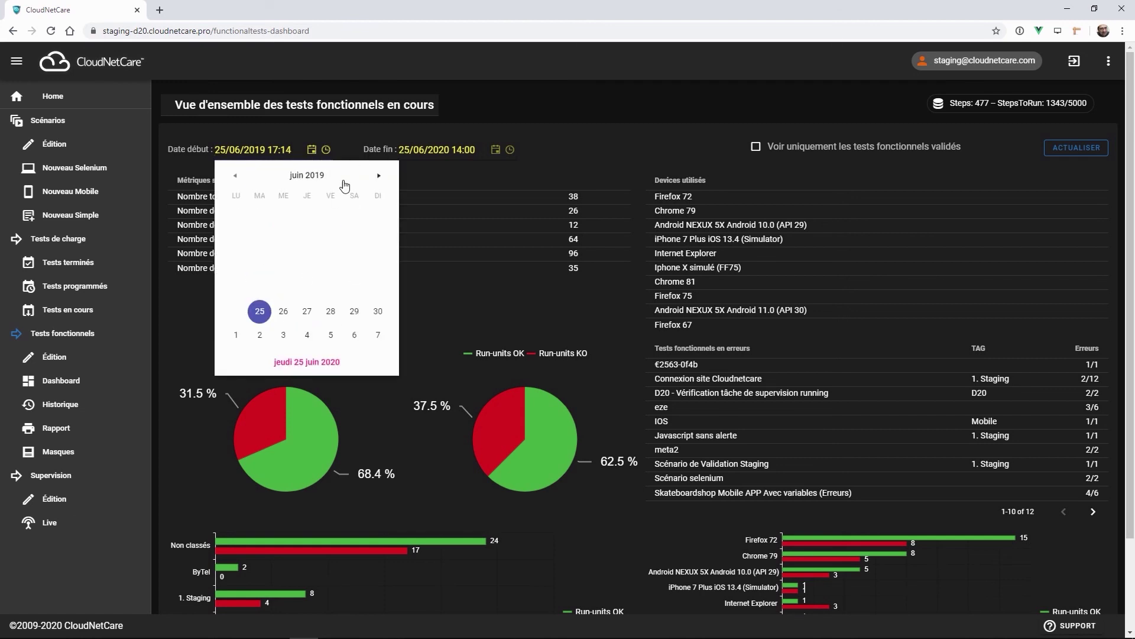
left_click(417, 172)
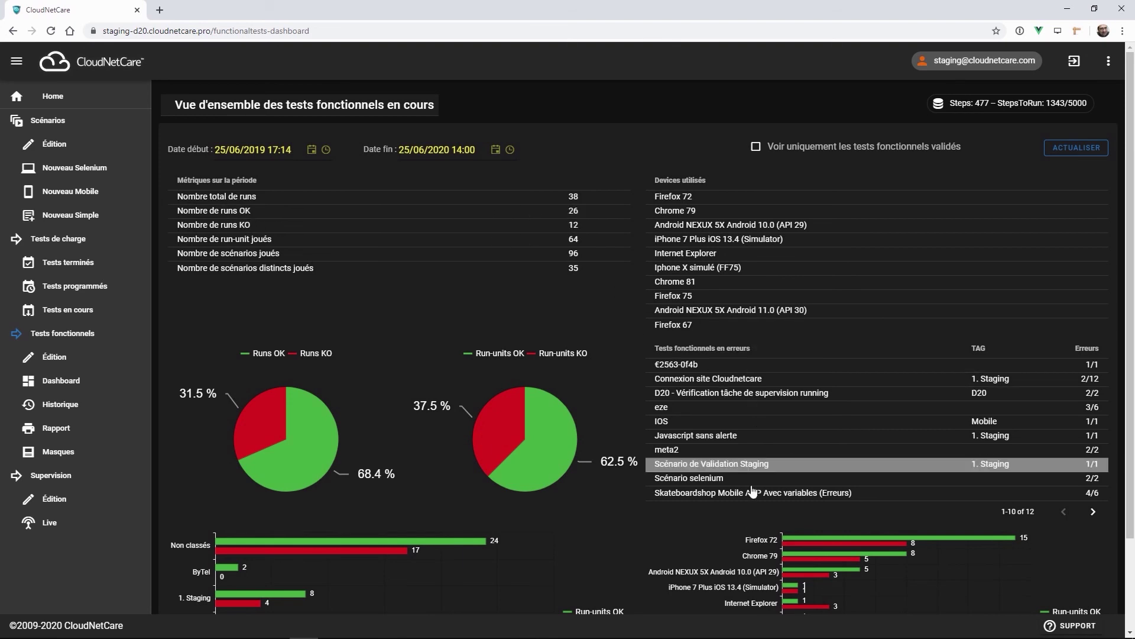
Inspect the step details and error screenshot of the failed test Javascript sans alerte, and review the run-unit charts by category and device.
left_click(696, 438)
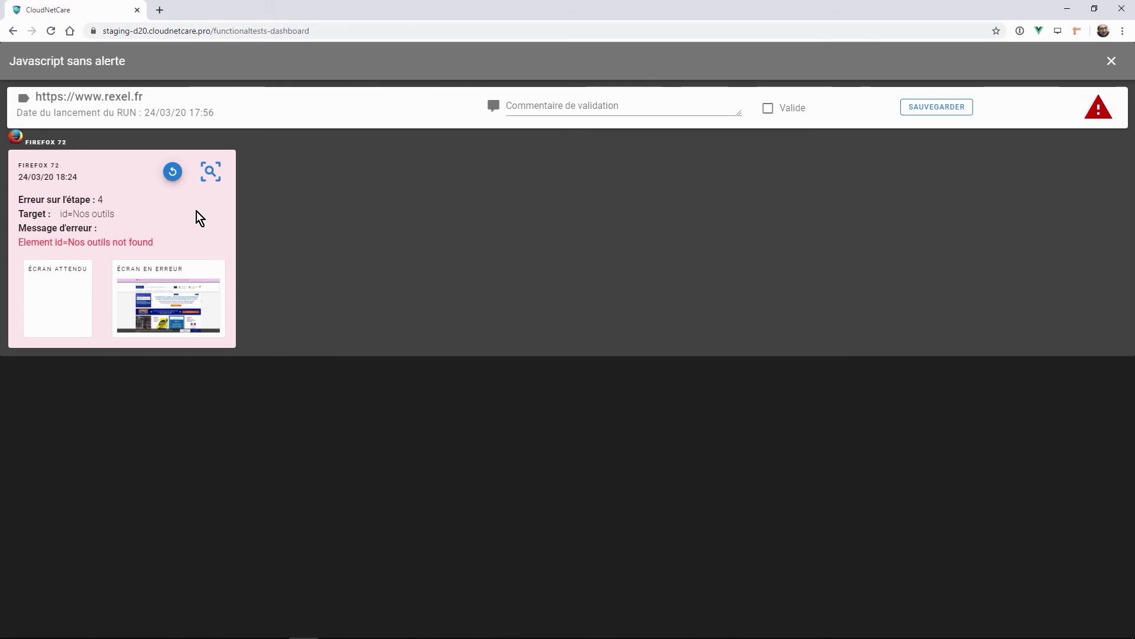
left_click(213, 179)
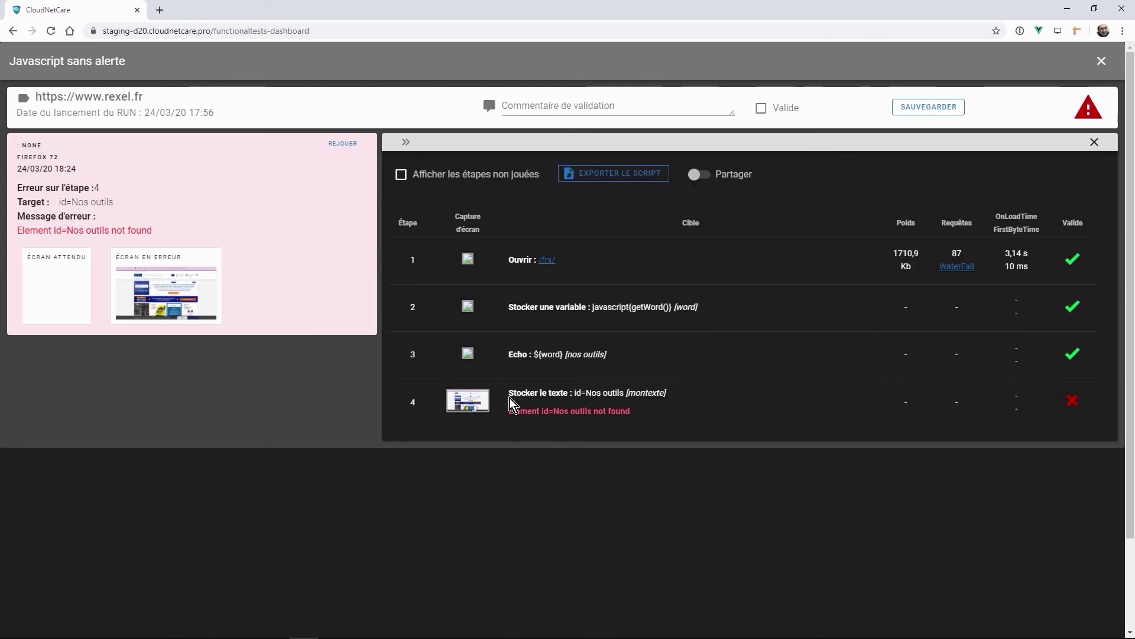
left_click(468, 400)
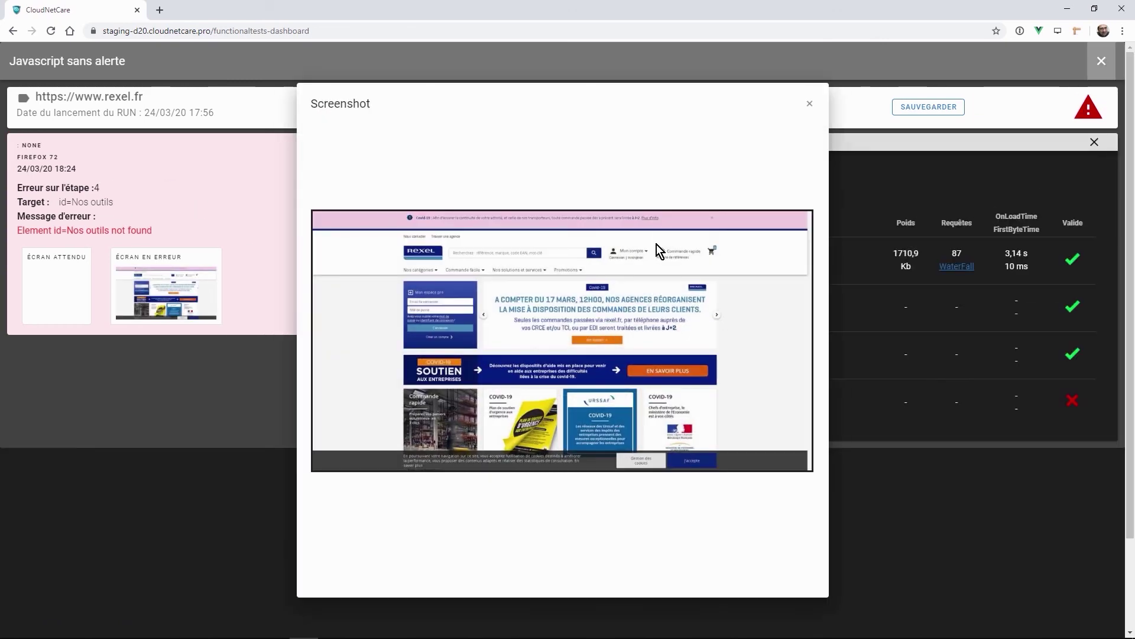
left_click(809, 104)
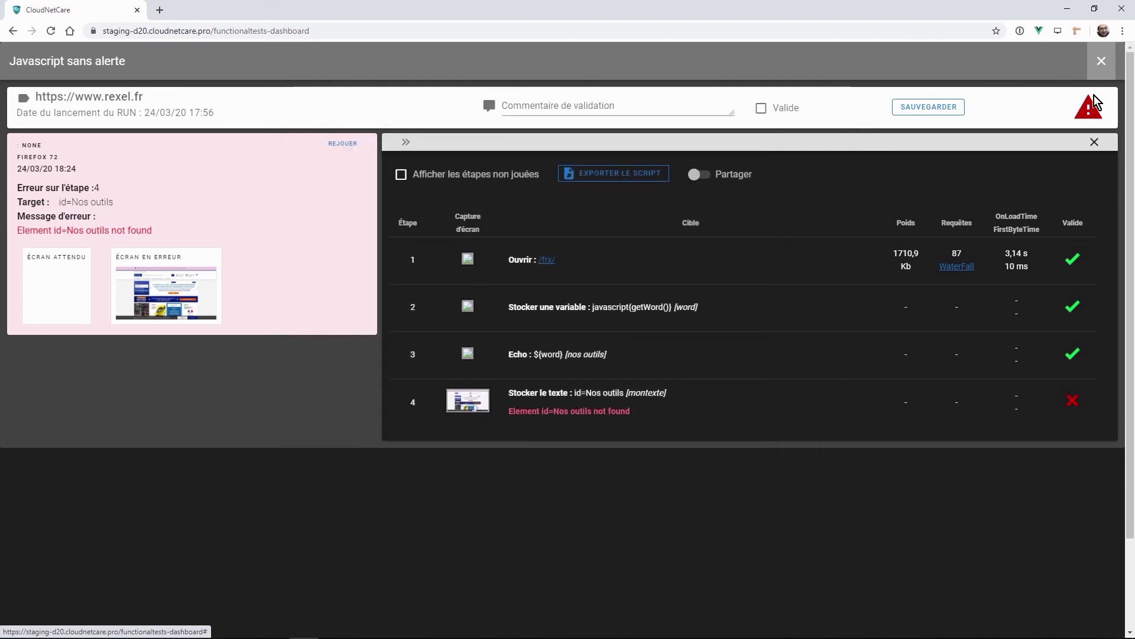
left_click(1114, 68)
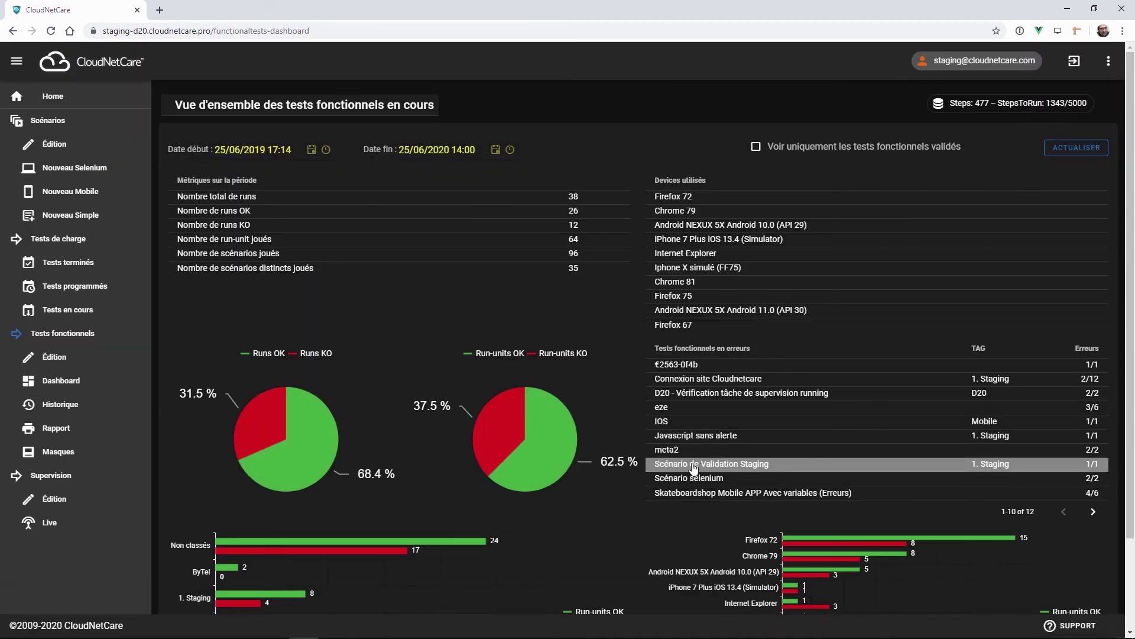
scroll(662, 494, "down", 2)
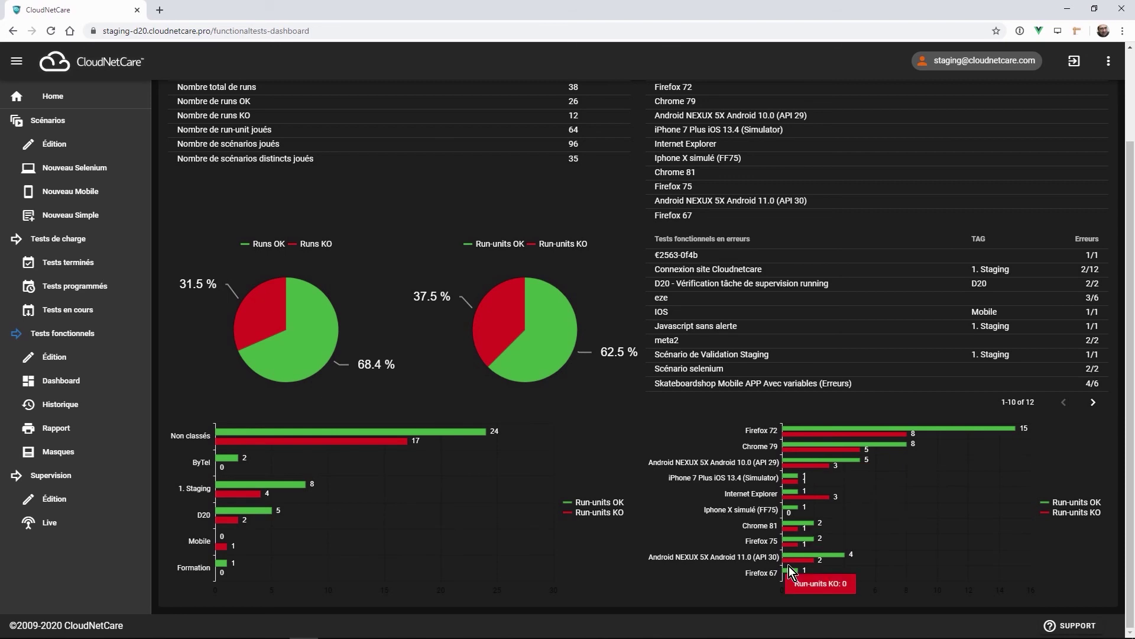
Find Skateboardshop Mobile APP Avec variables in the functional tests history and view its failed run of 24/06/2020 13:03.
left_click(62, 406)
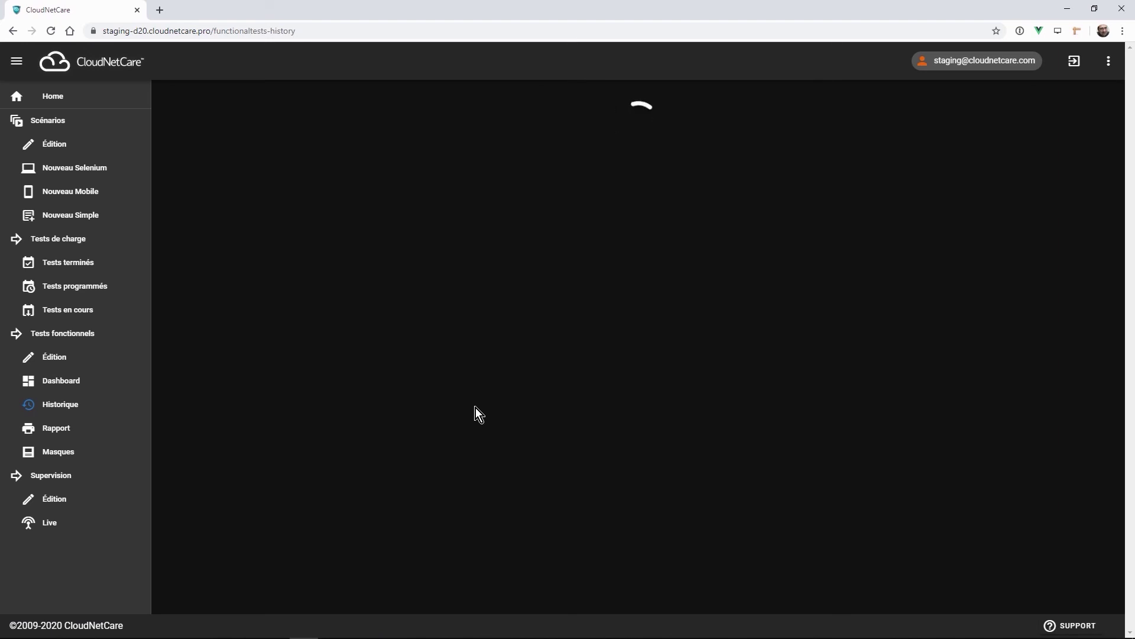
scroll(644, 330, "down", 10)
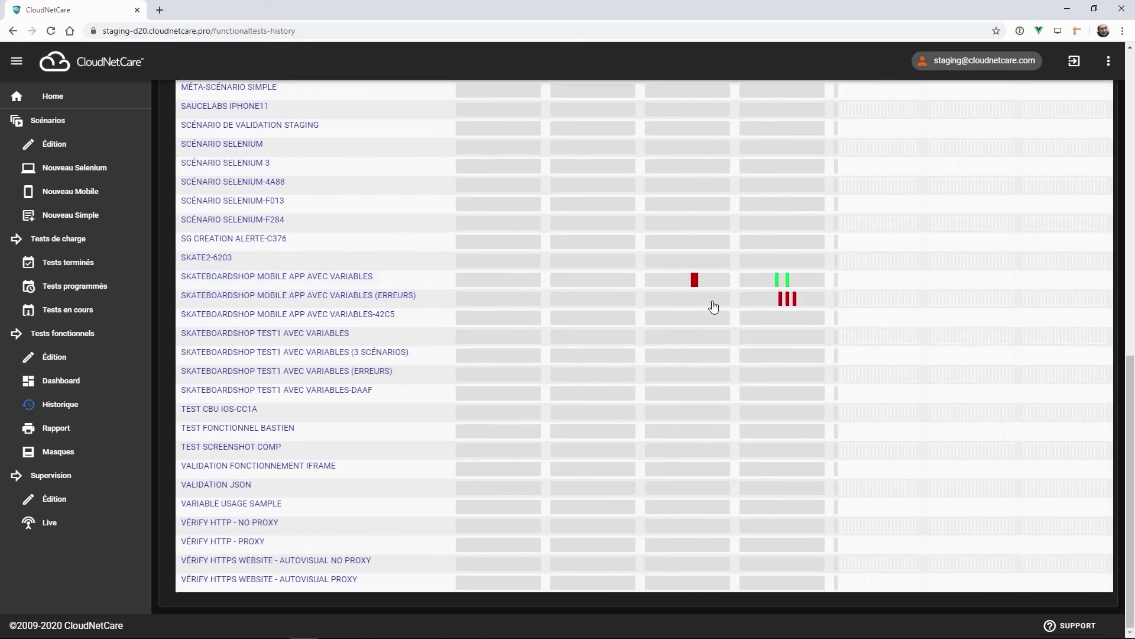
scroll(718, 286, "up", 1)
scroll(718, 287, "up", 8)
scroll(712, 258, "down", 10)
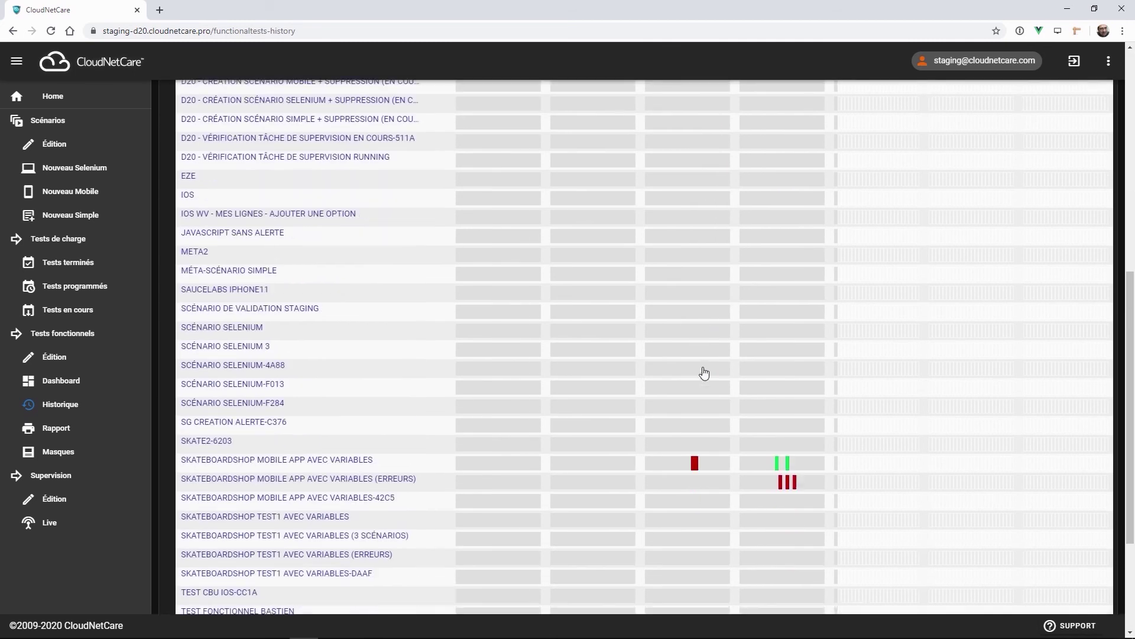
left_click(698, 282)
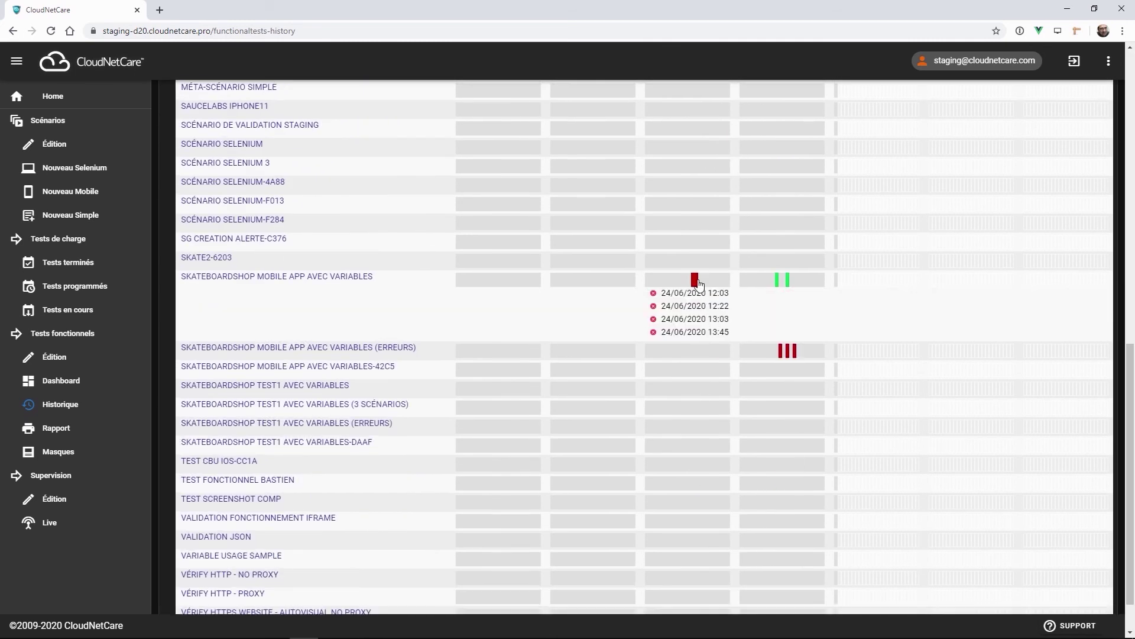
left_click(680, 319)
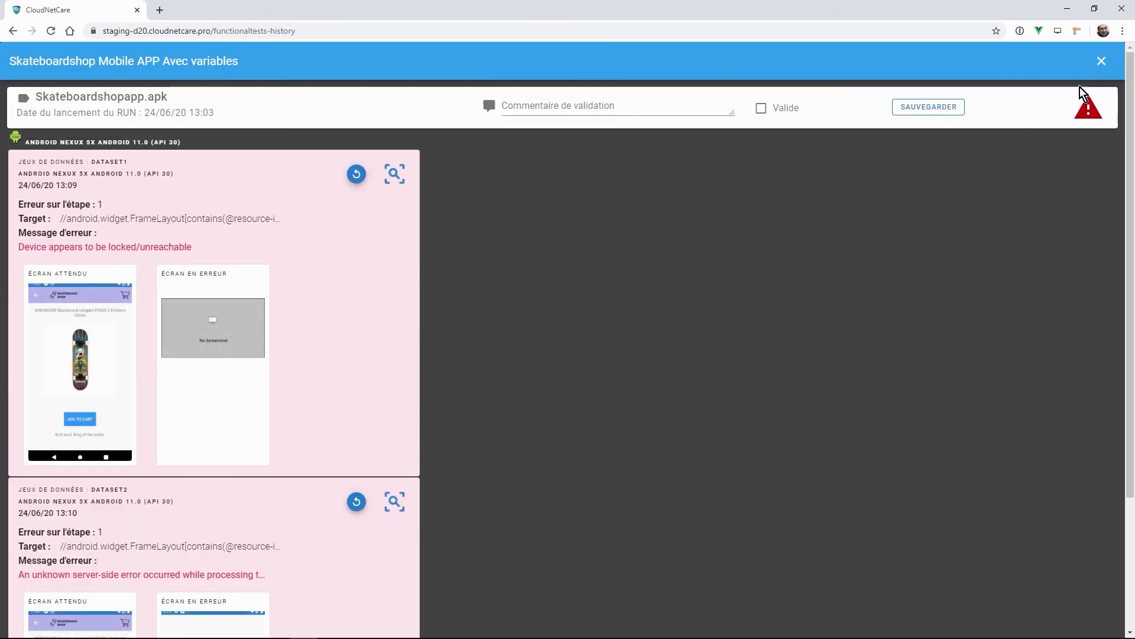
left_click(1101, 61)
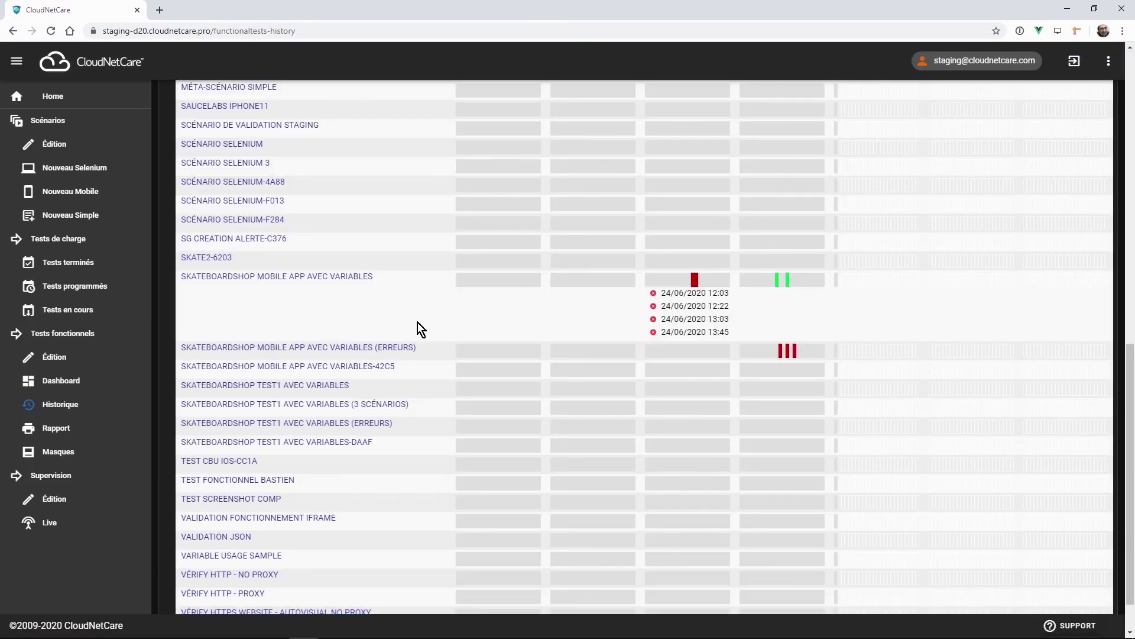
Review the functional tests summary report and export it as a PDF.
left_click(63, 431)
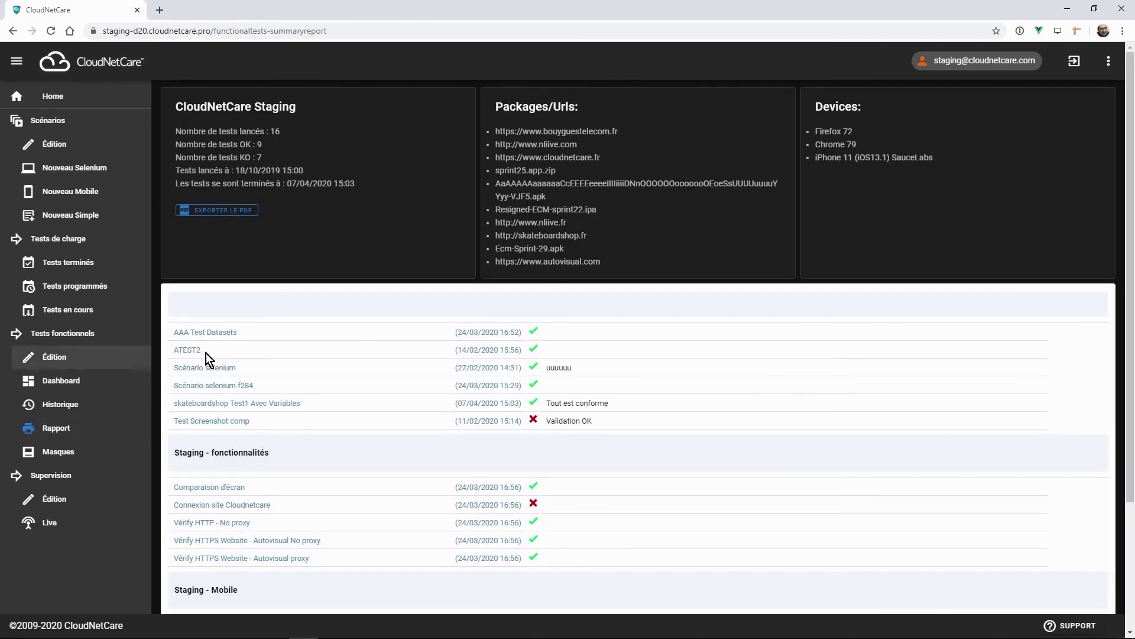
scroll(533, 242, "down", 3)
scroll(519, 267, "up", 3)
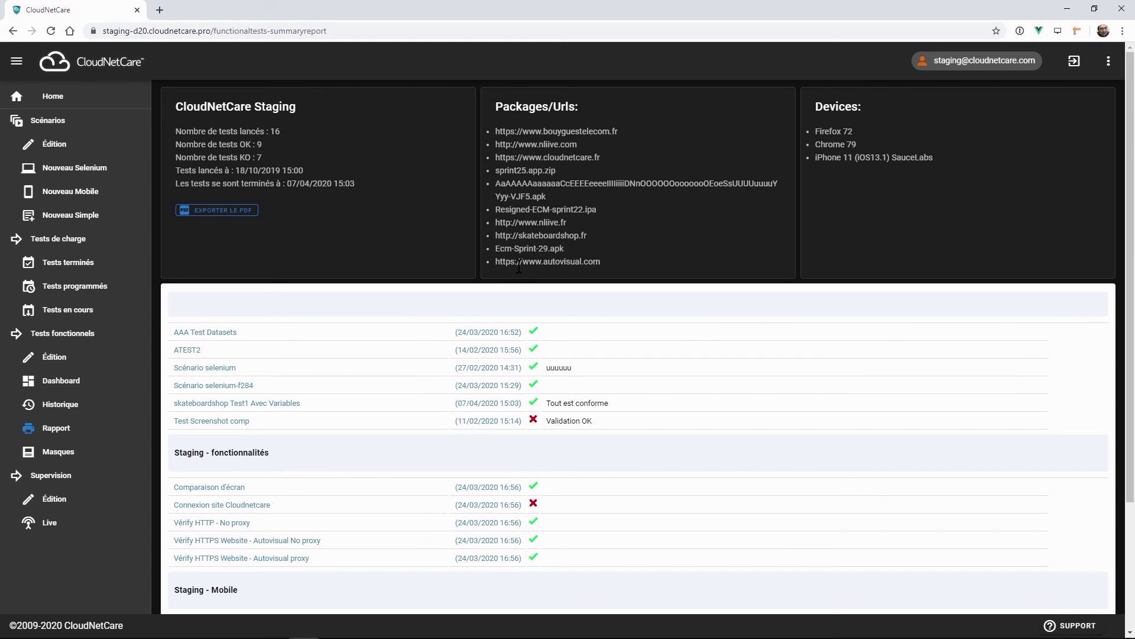
left_click(232, 207)
View the Firefox 72 image comparison mask of Comparaison d'écran, and return to the functional tests overview.
left_click(36, 460)
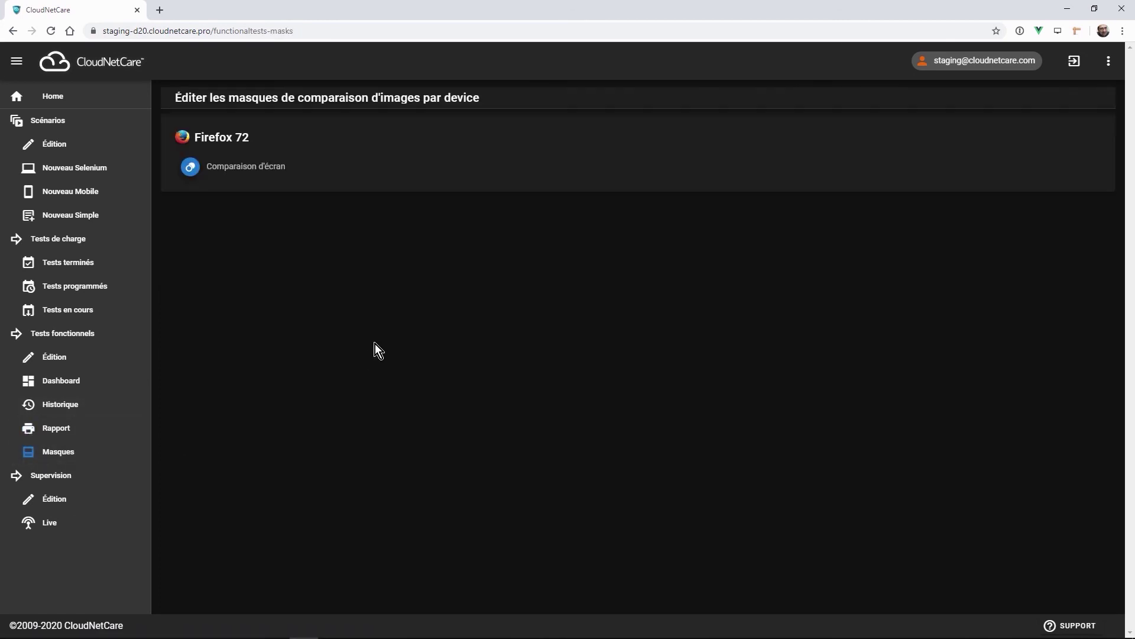
left_click(194, 168)
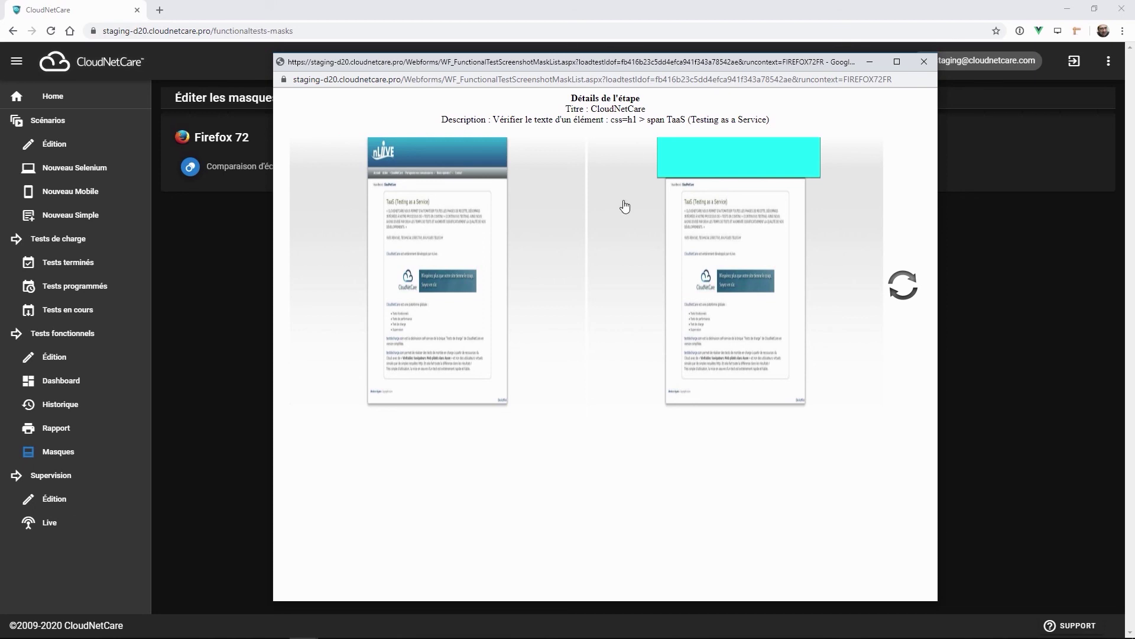
left_click(923, 62)
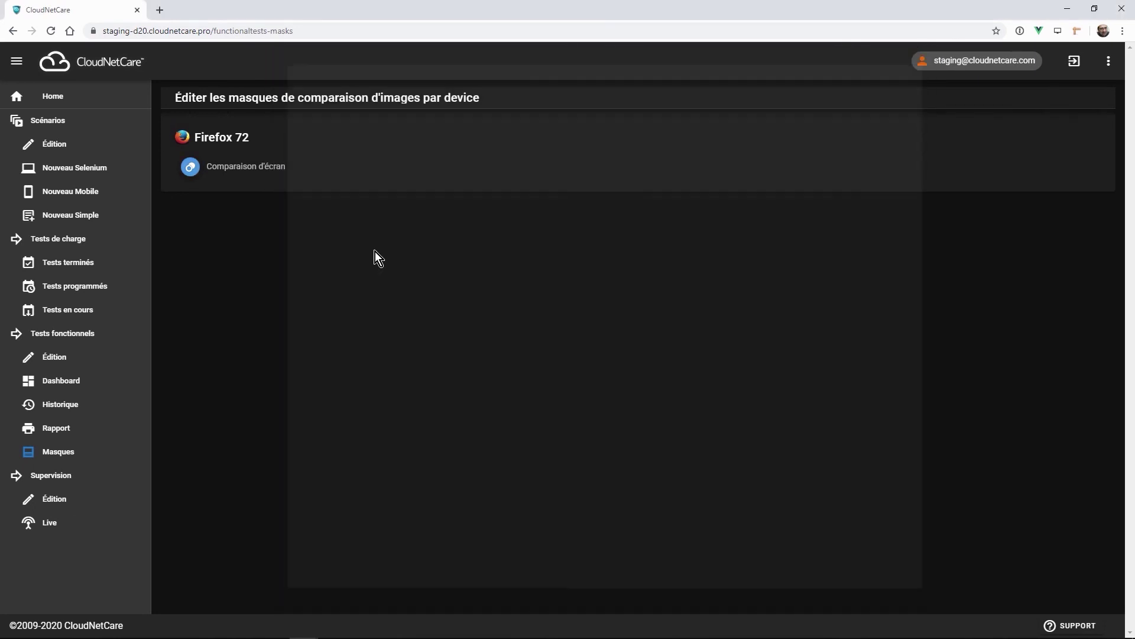
left_click(89, 379)
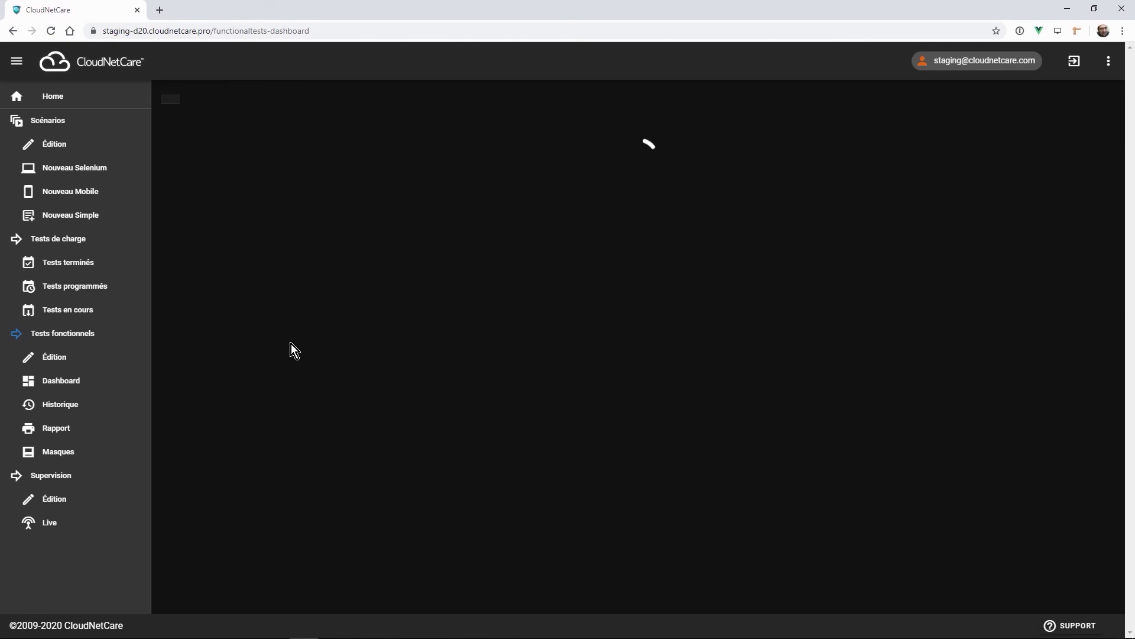